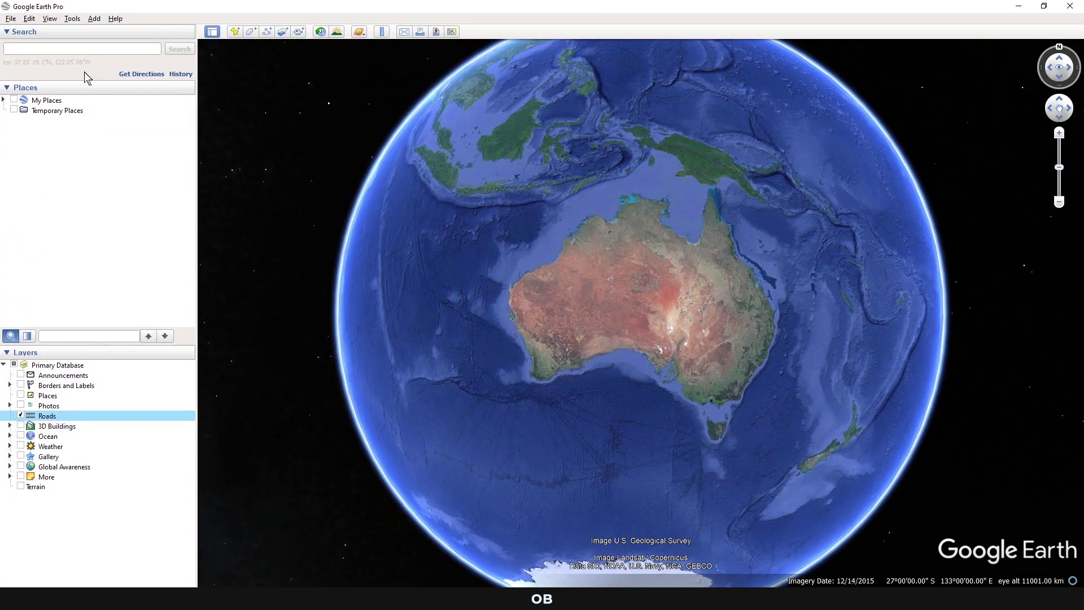
Step: Search Google Earth Pro for 'vatican city italy'
left_click(79, 50)
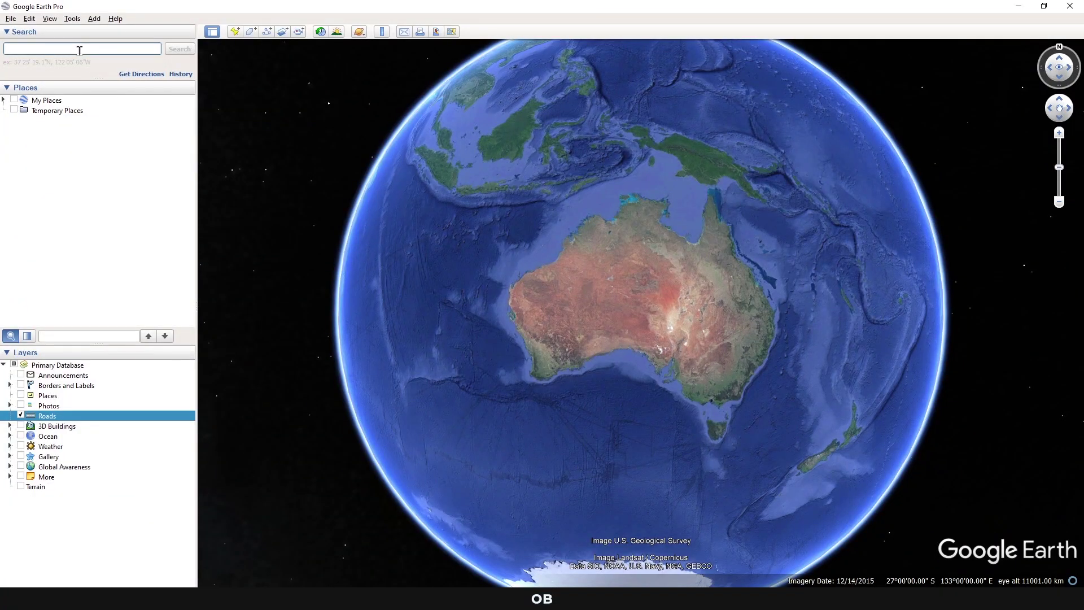
type("vatican city")
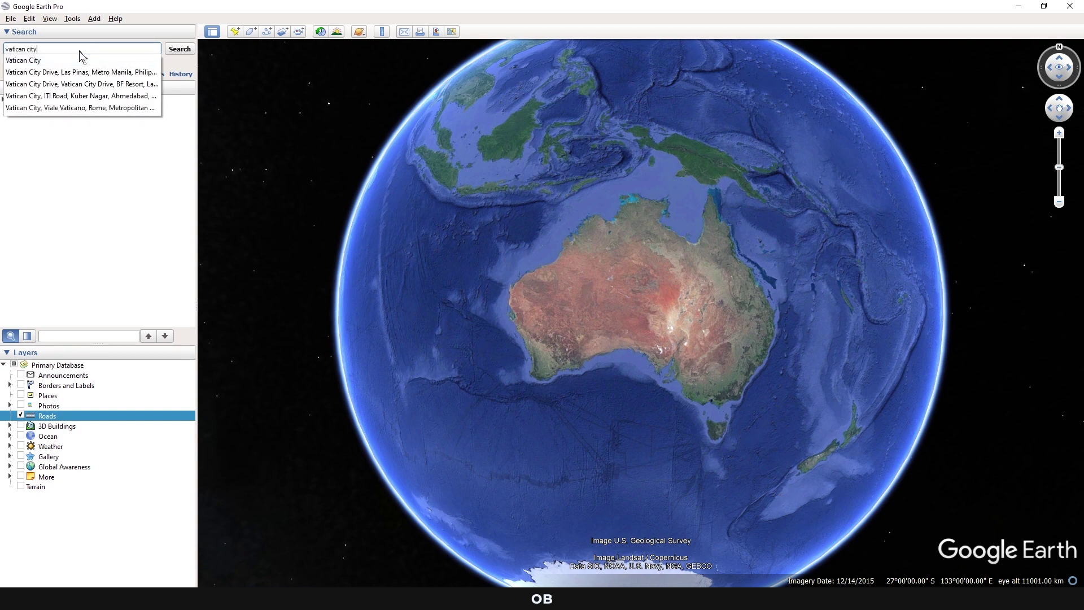
type(" italy")
key("Return")
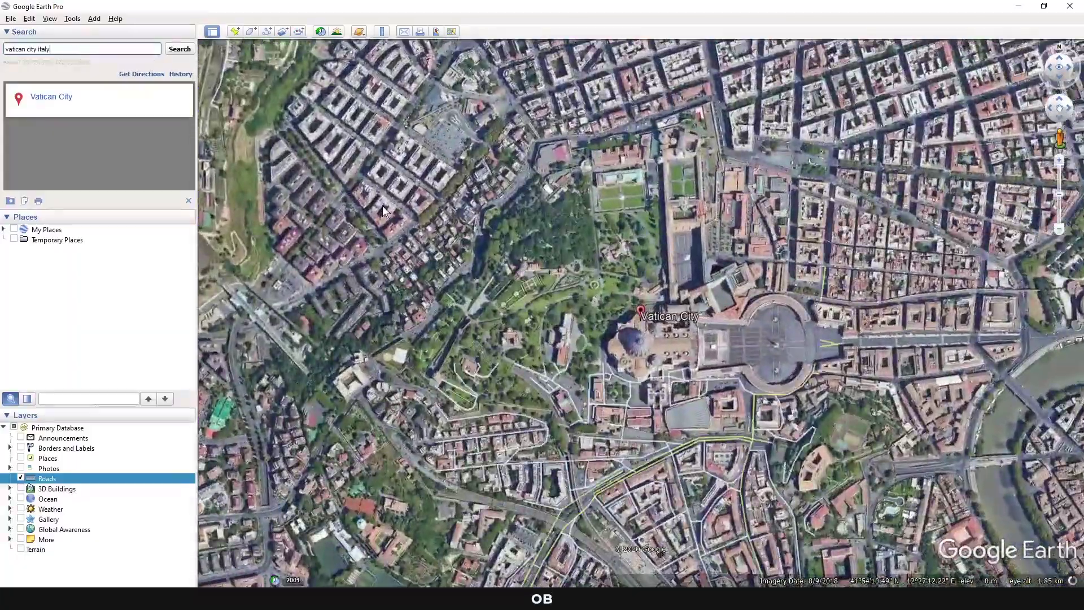
Step: Frame the Tiber bend near Castel Sant'Angelo with the Roads layer turned off
mouse_move(382, 205)
left_mouse_down()
mouse_move(864, 229)
mouse_move(833, 410)
left_mouse_up()
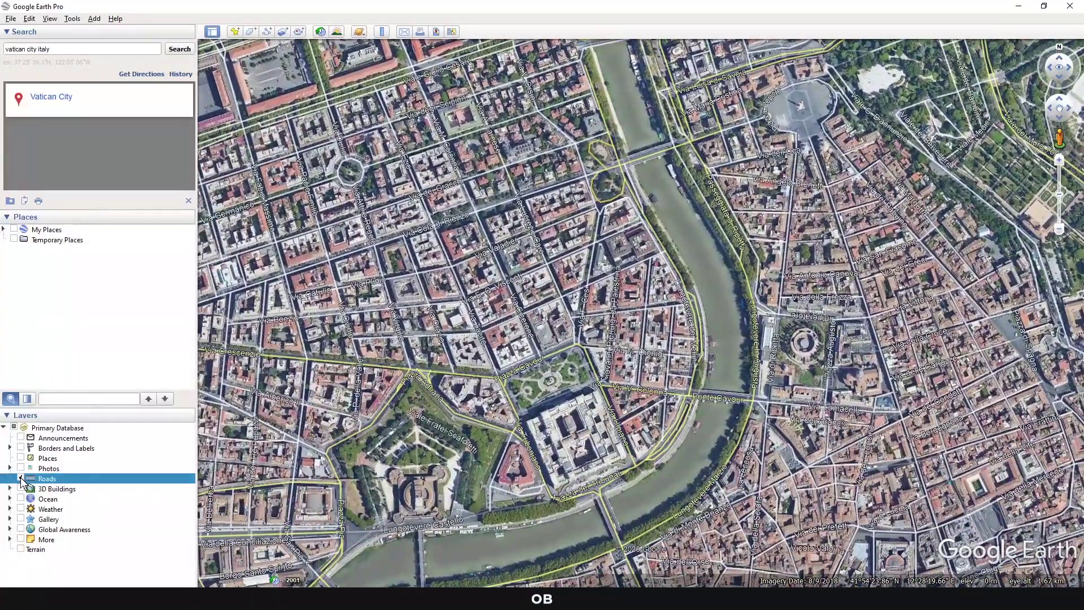
left_click(21, 478)
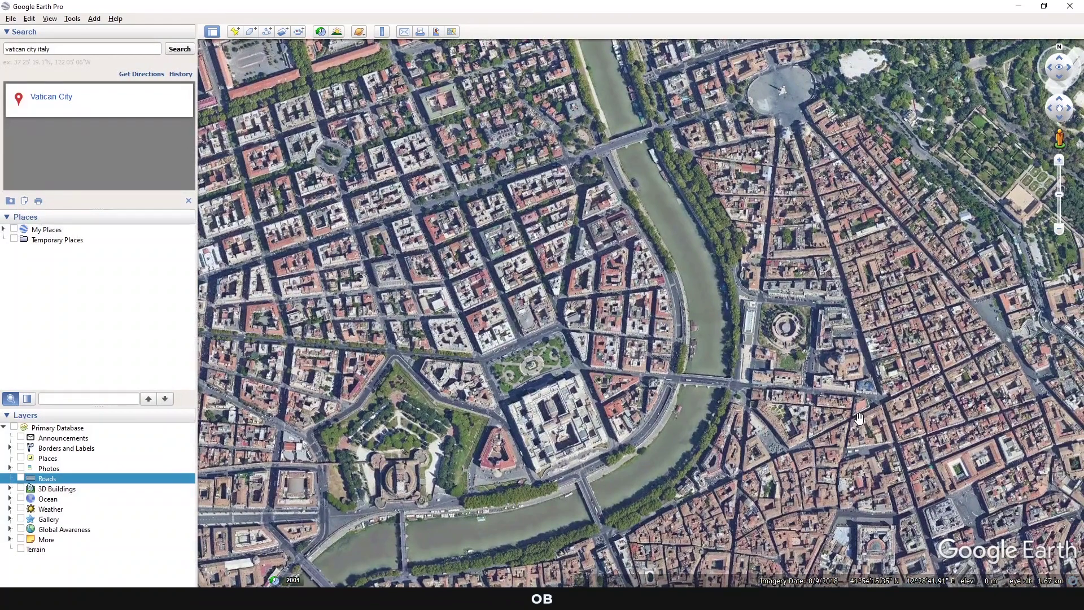
left_click_drag(859, 418, 868, 418)
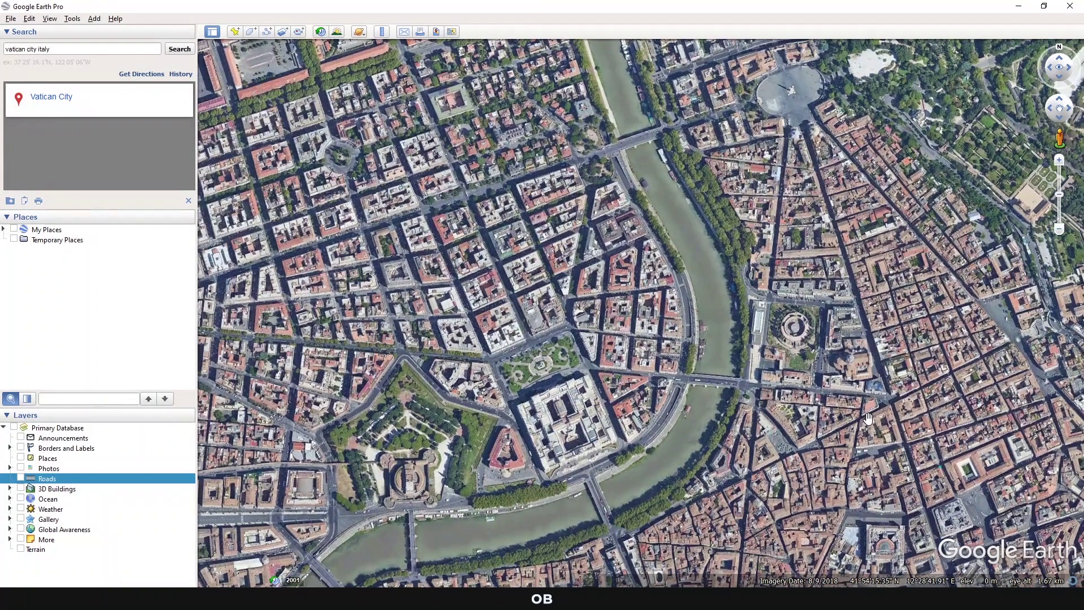
Step: Set up a Save Image export with no title, legend or scale, at maximum 4800x2886 resolution
left_click(10, 19)
mouse_move(26, 44)
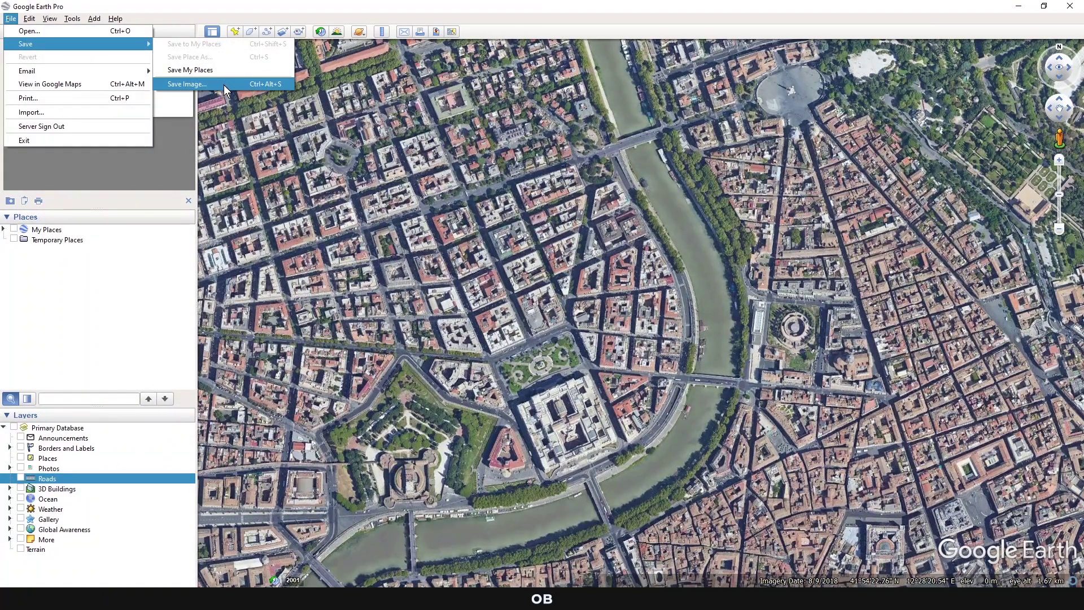
left_click(224, 85)
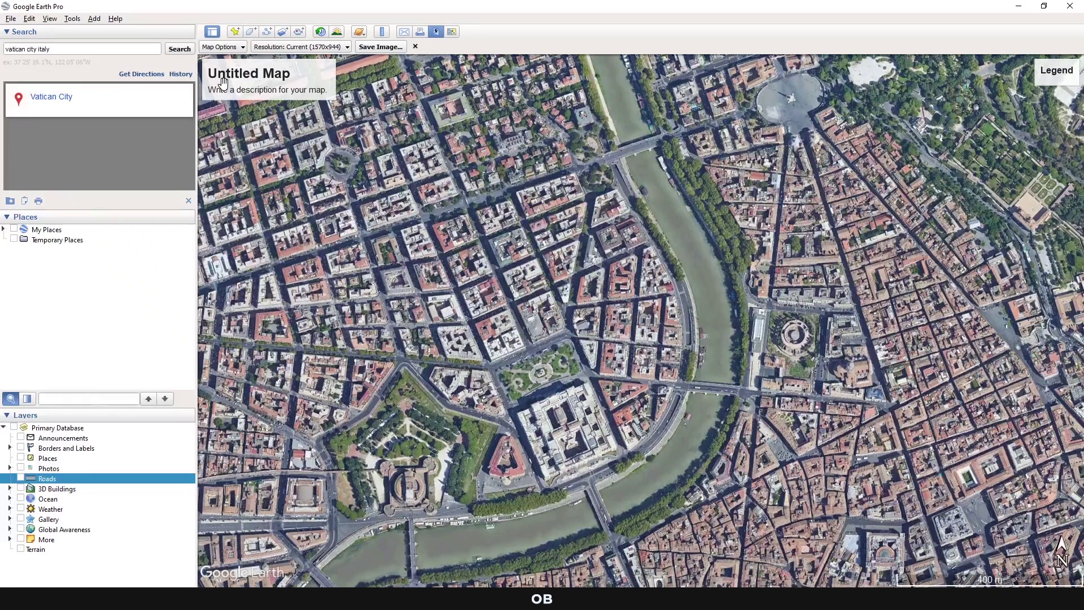
left_click(220, 47)
left_click(214, 76)
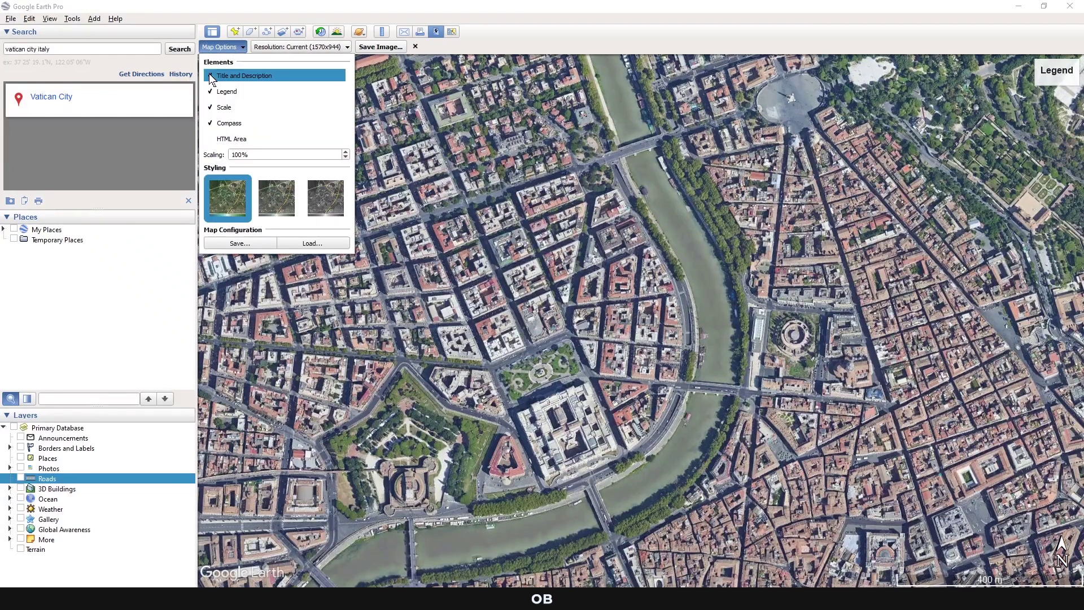
left_click(213, 107)
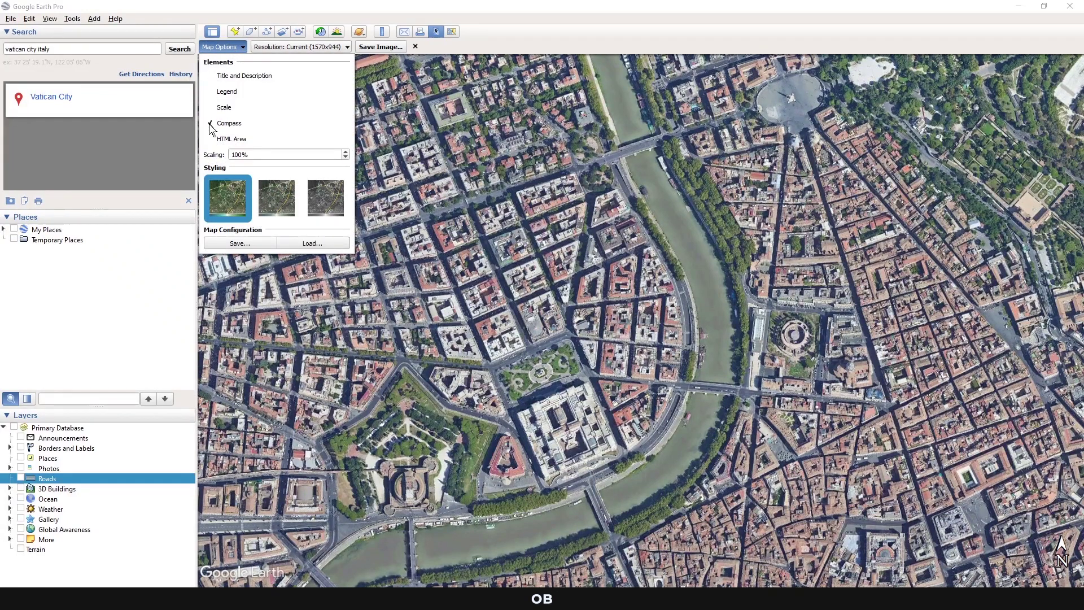
left_click(291, 47)
left_click(343, 125)
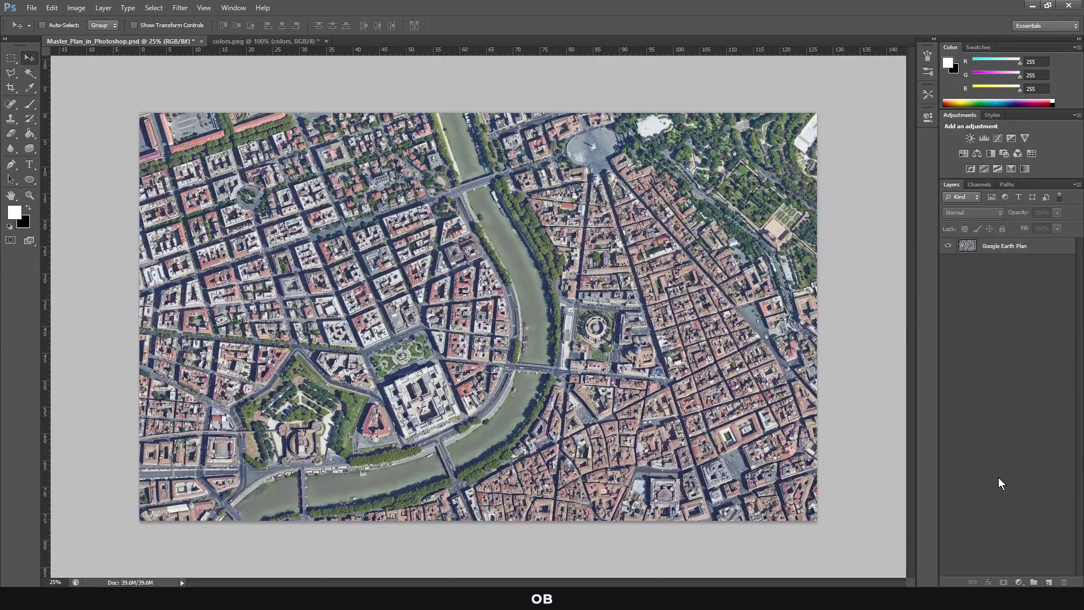
Step: Copy the colors.png swatches into Master_Plan and add a new layer beneath them
left_click(290, 41)
mouse_move(346, 239)
left_mouse_down()
mouse_move(134, 113)
mouse_move(111, 43)
mouse_move(179, 145)
left_mouse_up()
left_click(1050, 583)
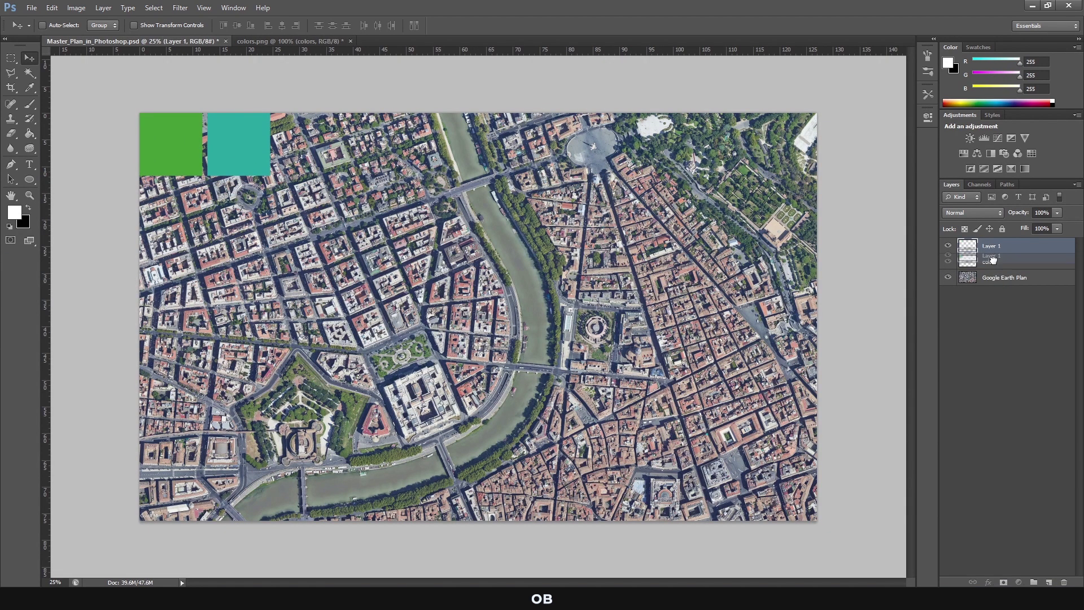
left_click_drag(993, 246, 993, 266)
Step: Name the new layer 'blue' and zoom in on the river
type("e")
key("Return")
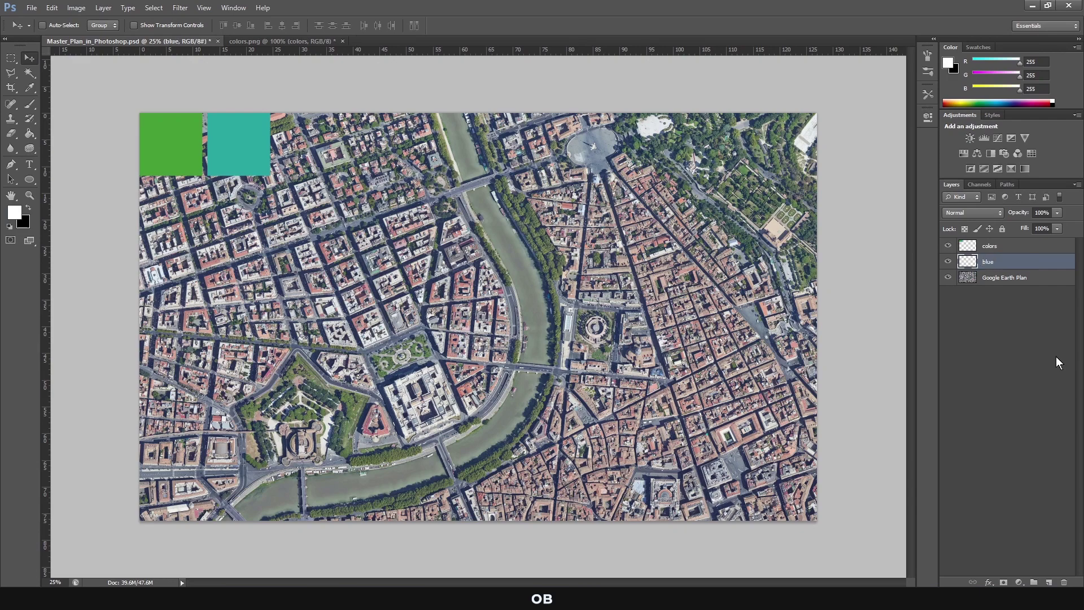
key("z")
left_click(460, 107)
left_click(460, 107)
left_click(460, 108)
left_click(460, 107)
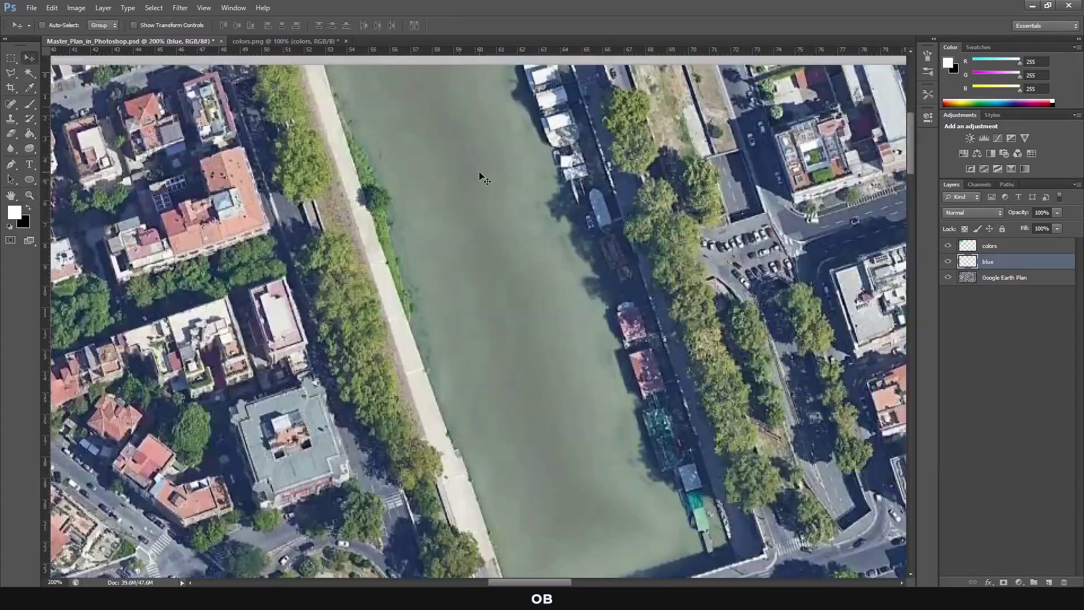
Step: Outline the upper river stretch down to the bridge with the Polygonal Lasso
scroll(482, 175, "up", 1)
key("l")
left_click(413, 71)
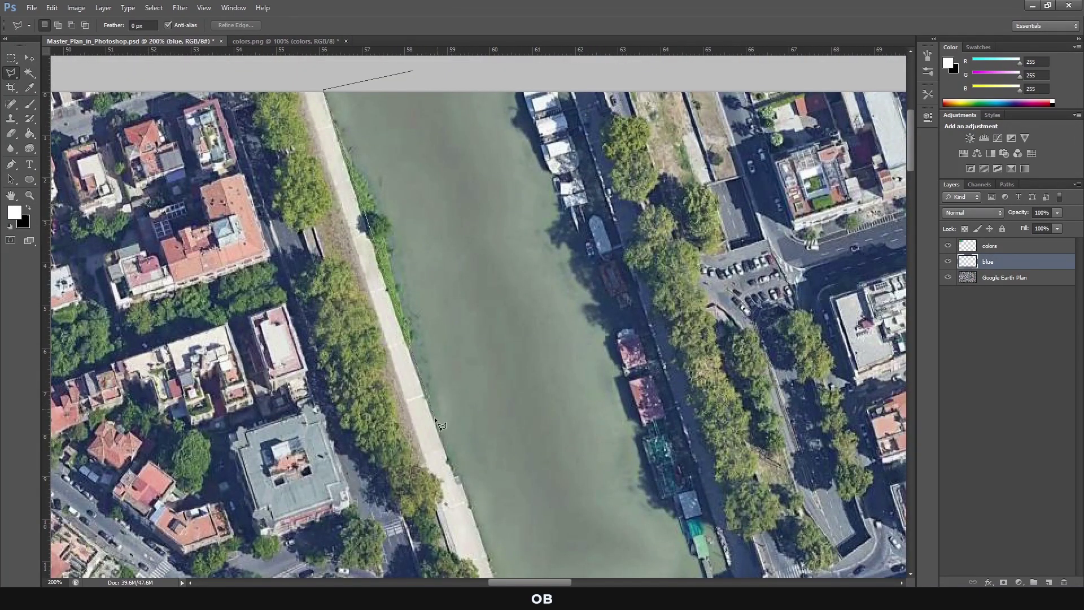
scroll(438, 423, "down", 2)
scroll(480, 435, "down", 1)
scroll(508, 443, "down", 1)
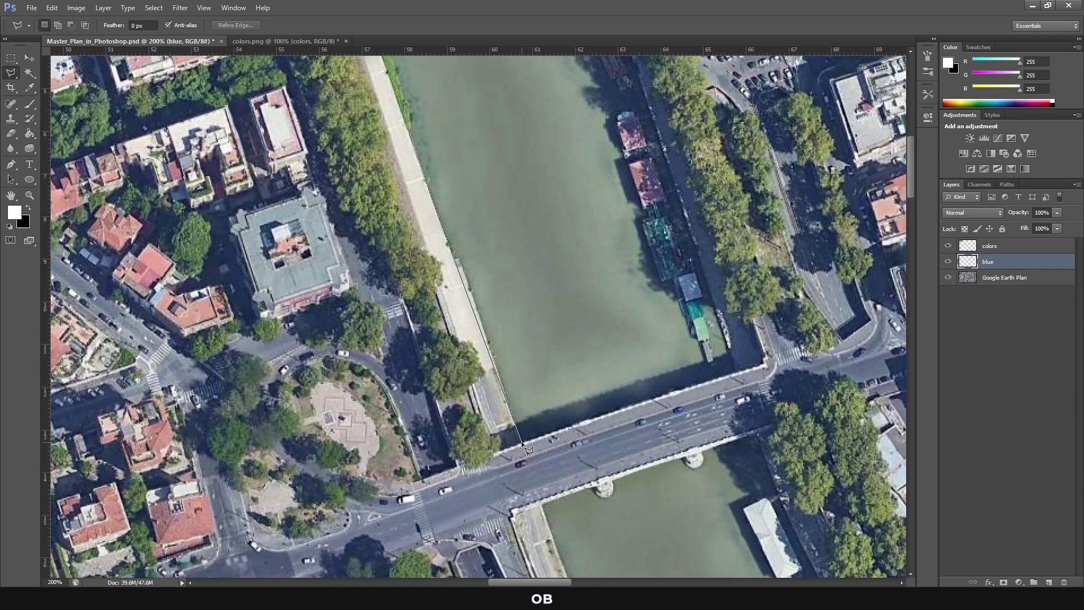
left_click(523, 447)
left_click(734, 370)
scroll(706, 282, "up", 1)
scroll(678, 198, "up", 1)
scroll(621, 85, "up", 1)
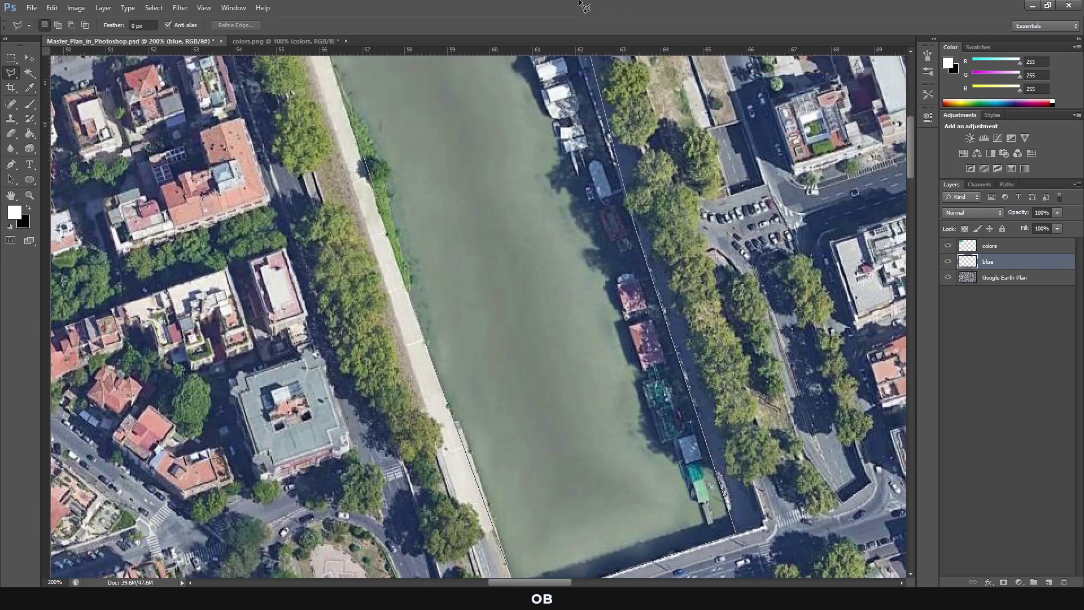
left_click(565, 102)
left_click(415, 106)
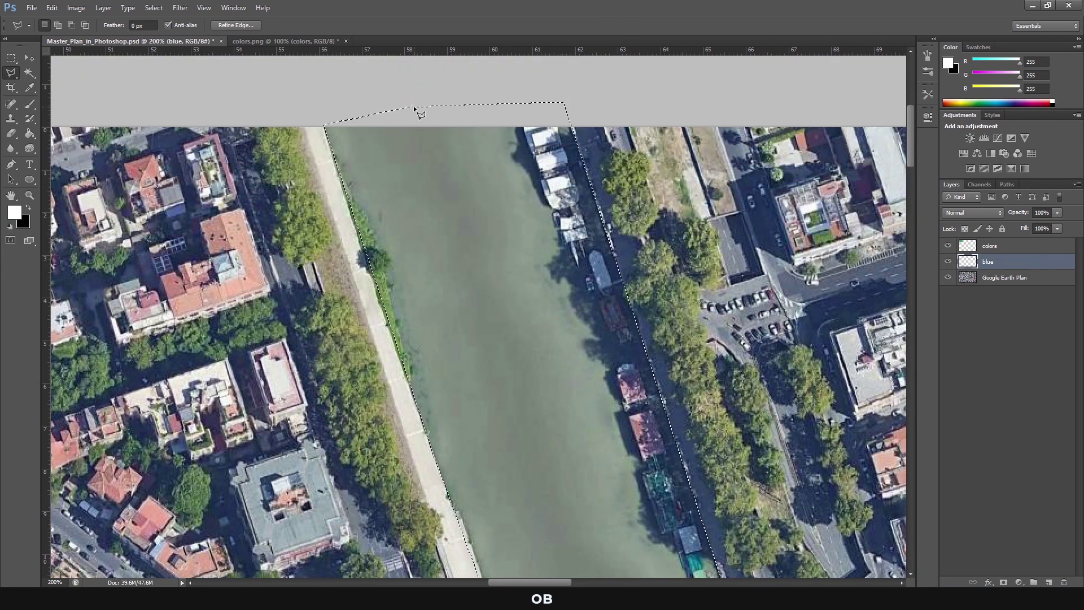
Step: Fill the river selection with the sampled teal swatch, then deselect
key("ctrl+minus")
key("ctrl+minus")
key("ctrl+minus")
key("z")
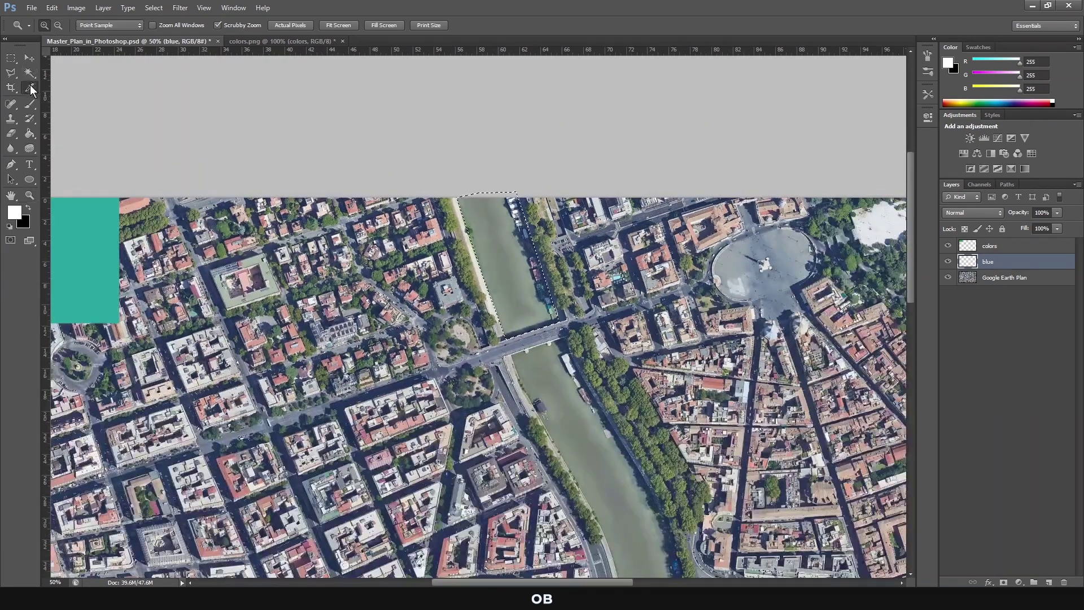
left_click(31, 90)
left_click(84, 259)
key("g")
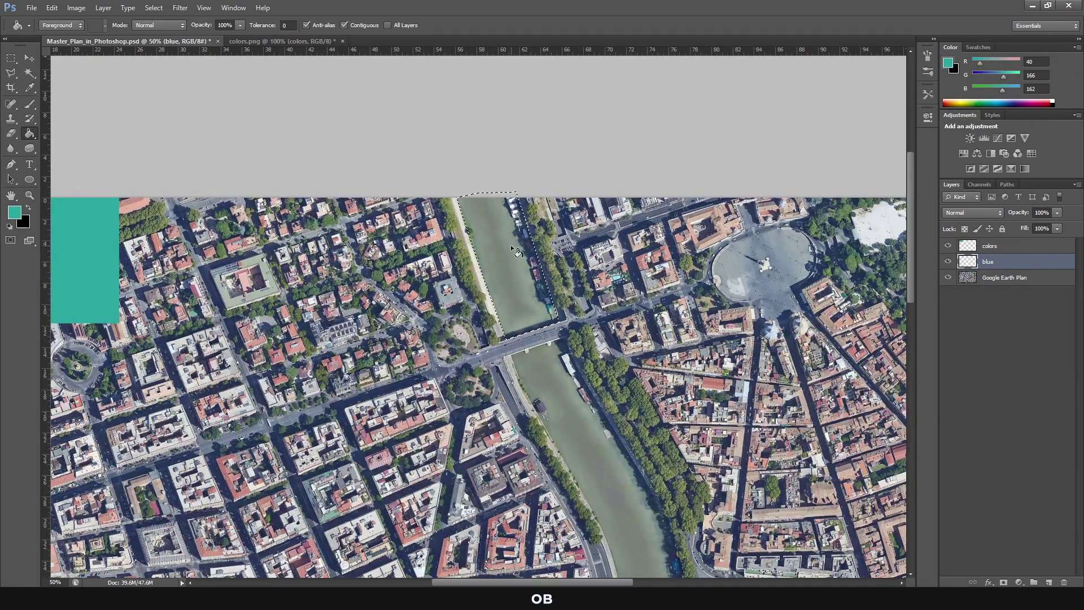
left_click(511, 245)
key("ctrl+d")
Step: Set the blue layer's blend mode to Color
left_click(11, 58)
left_click(972, 213)
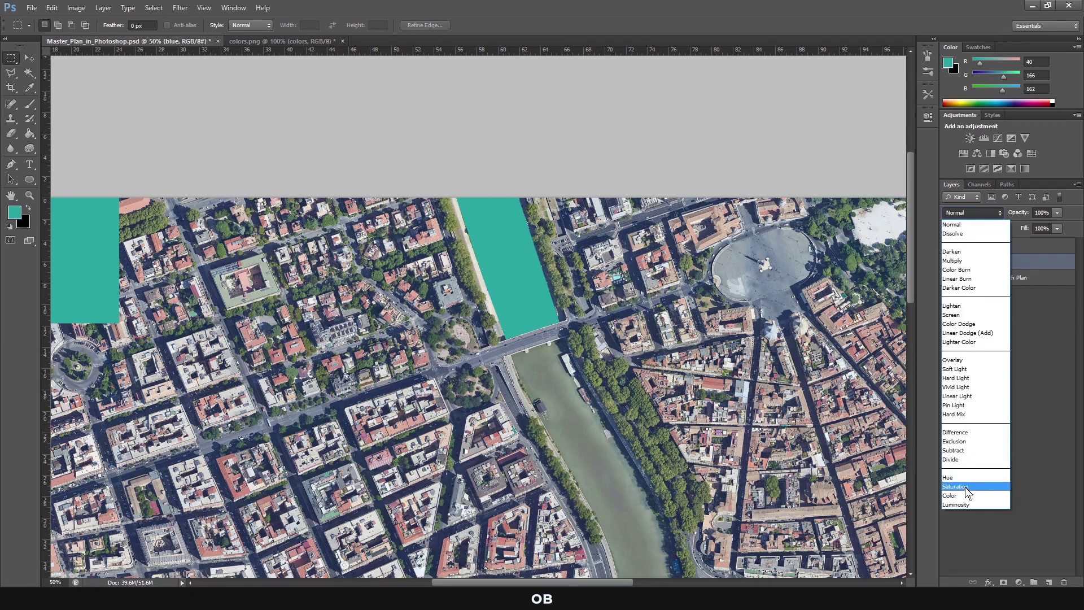
left_click(960, 496)
Step: Give the blue layer an Inner Shadow with distance 40 px and size 30 px
double_click(969, 263)
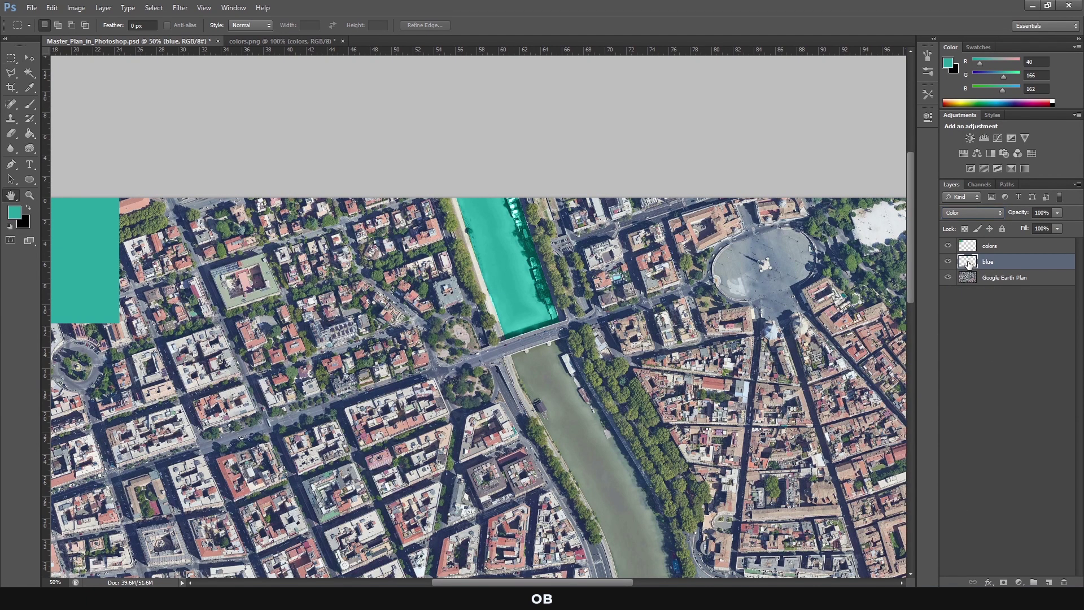
left_click(769, 233)
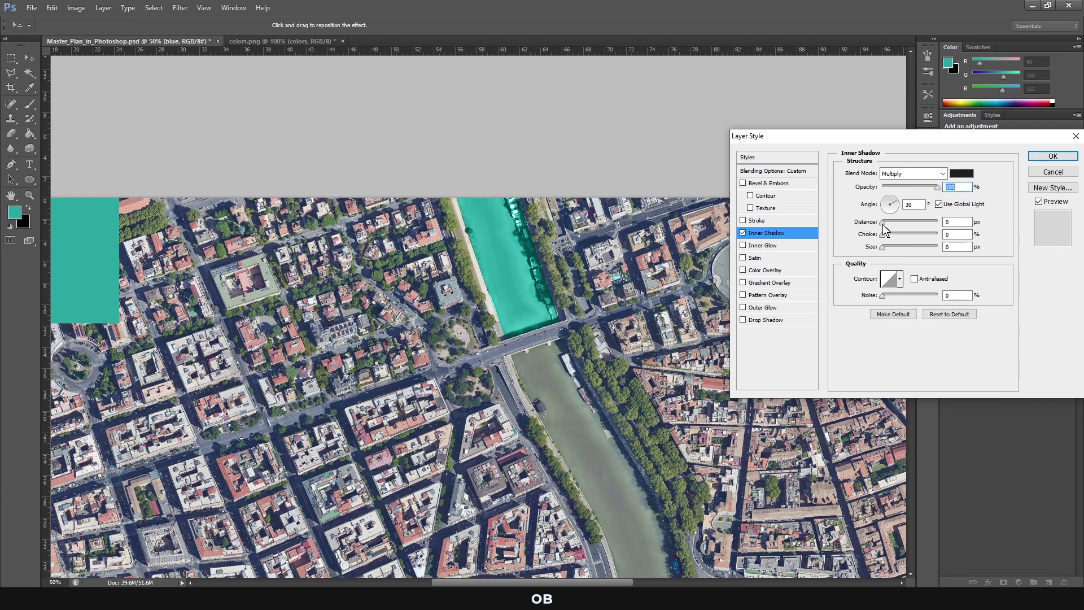
left_click_drag(883, 228, 906, 229)
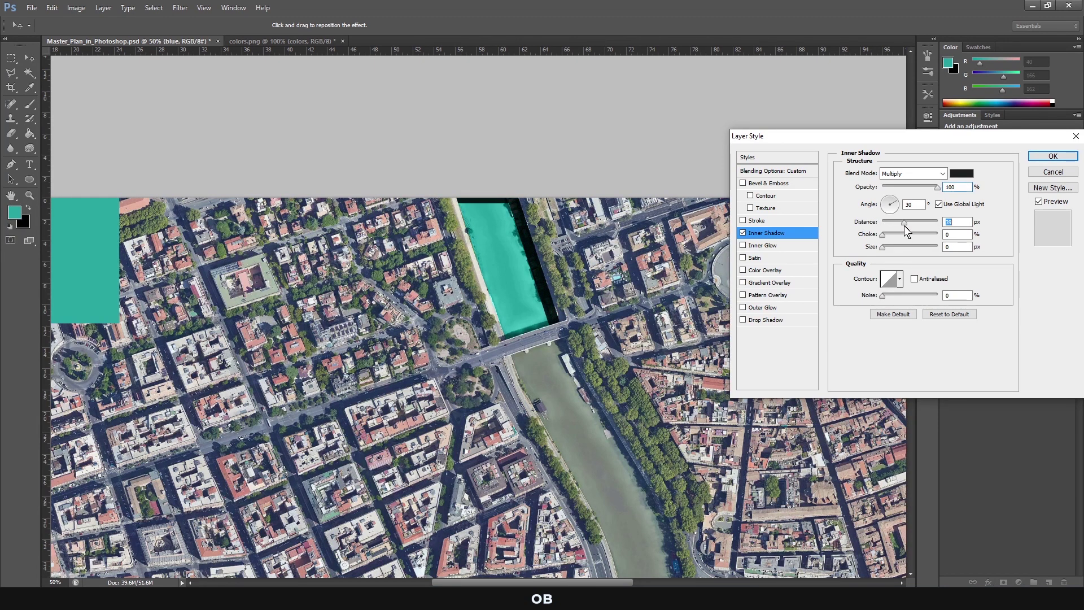
left_click_drag(883, 249, 893, 250)
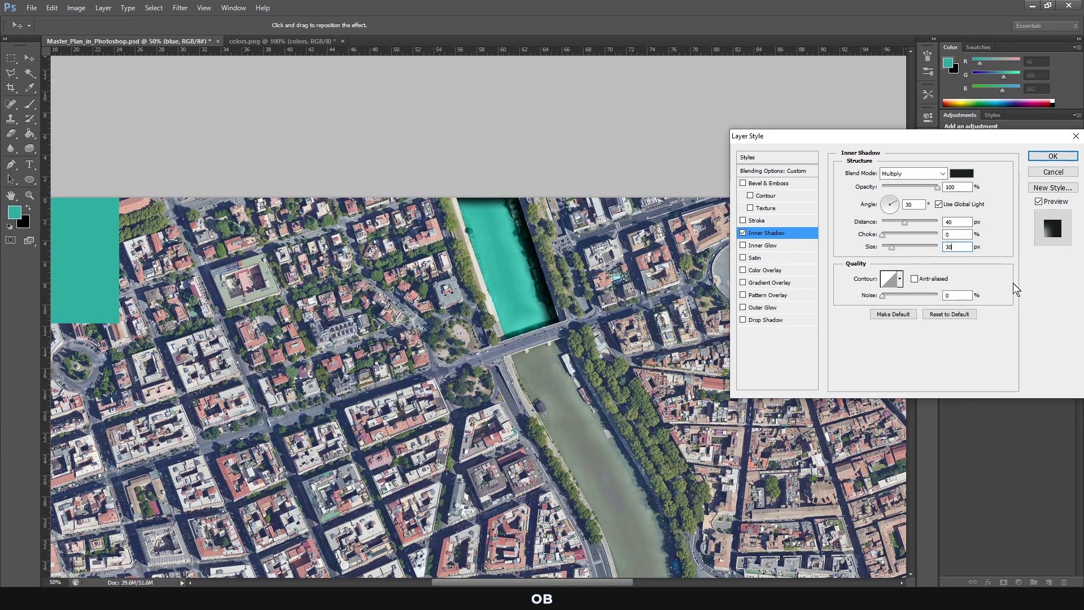
left_click(1049, 157)
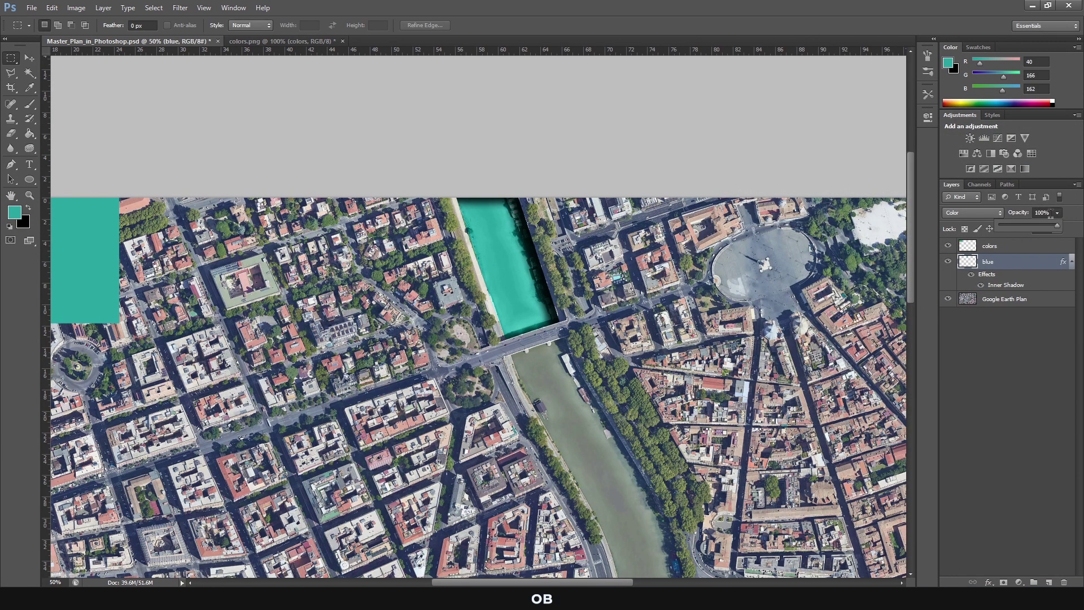
left_click(1008, 421)
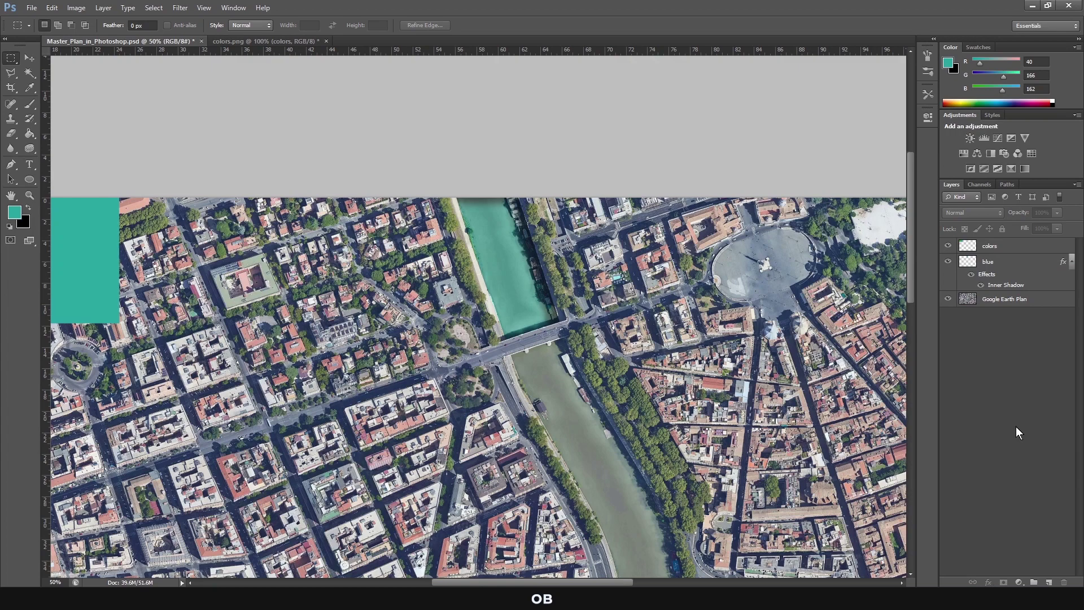
Step: On the blue layer, lasso the river stretch below the teal section along both banks
left_click(1004, 265)
scroll(557, 229, "down", 5)
key("l")
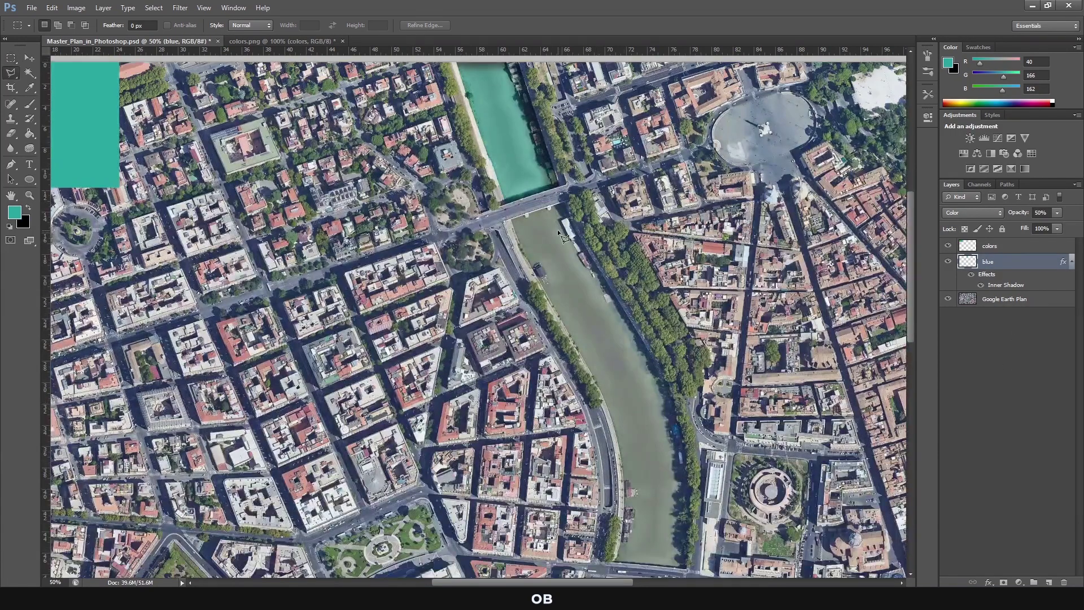
scroll(557, 230, "up", 1)
scroll(565, 203, "up", 1)
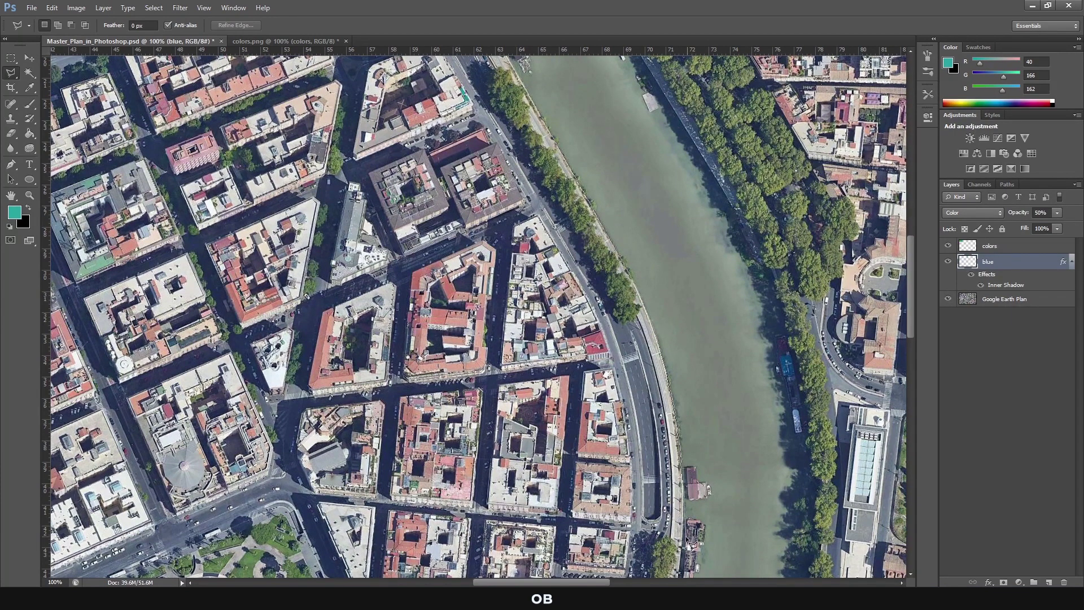
left_click(685, 537)
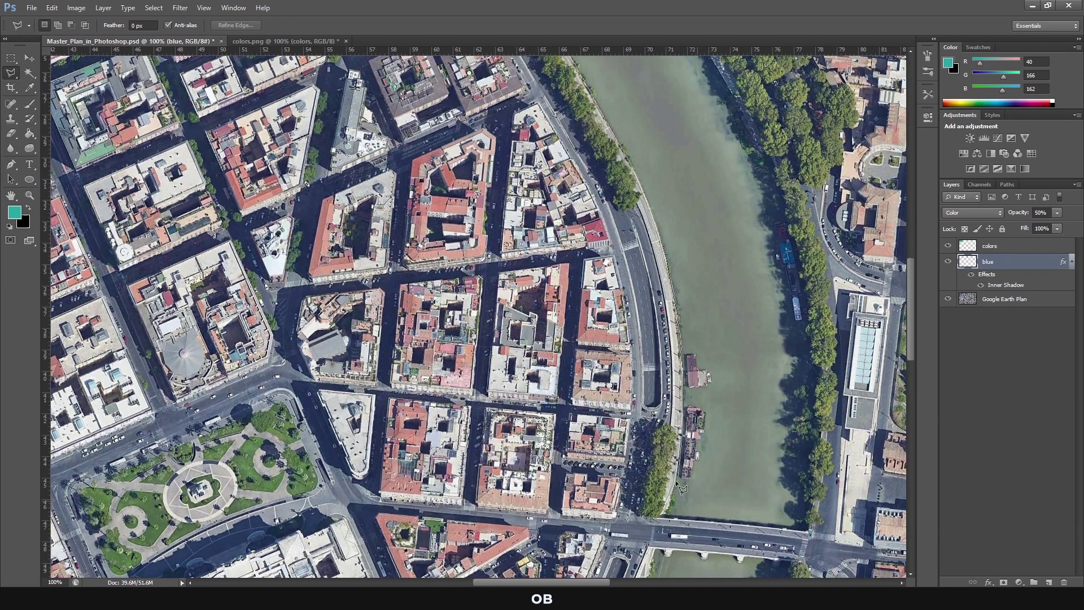
left_click(665, 517)
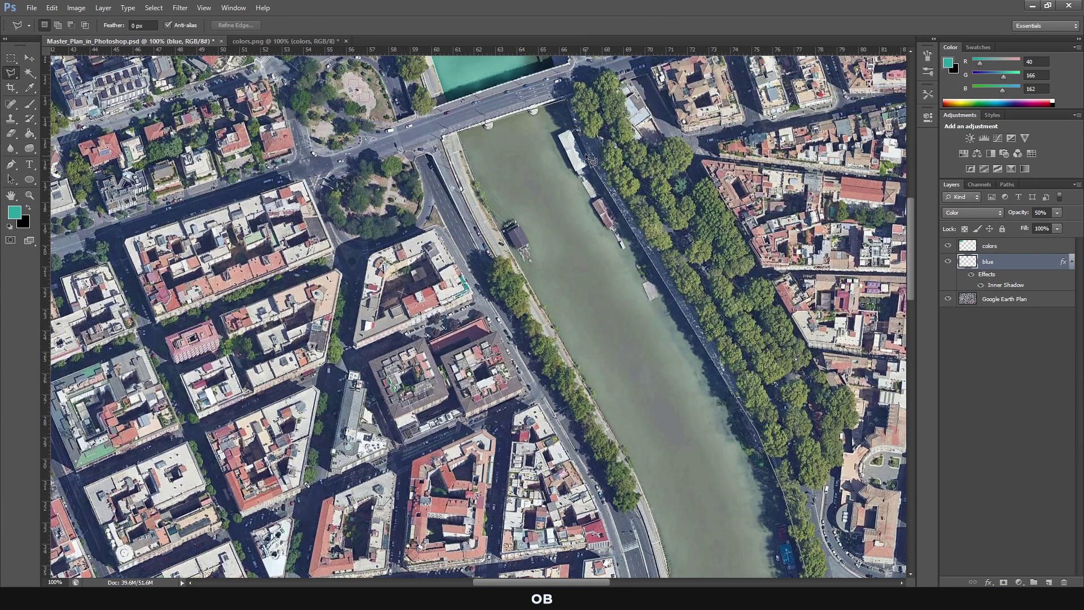
left_click(567, 99)
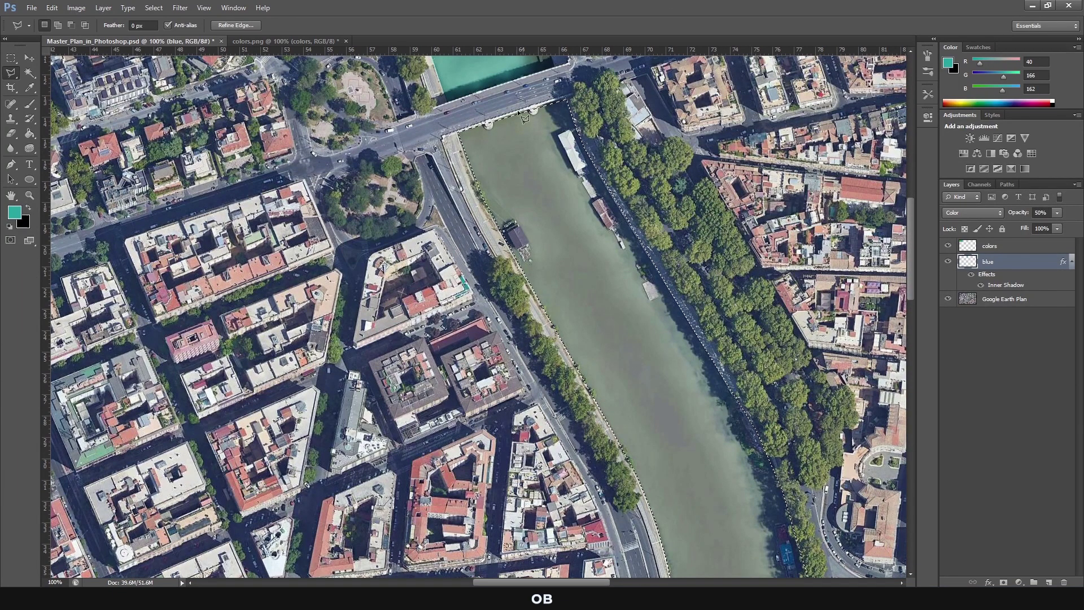
Step: Fill the selected river stretch with teal and deselect
left_click(30, 133)
left_click(610, 254)
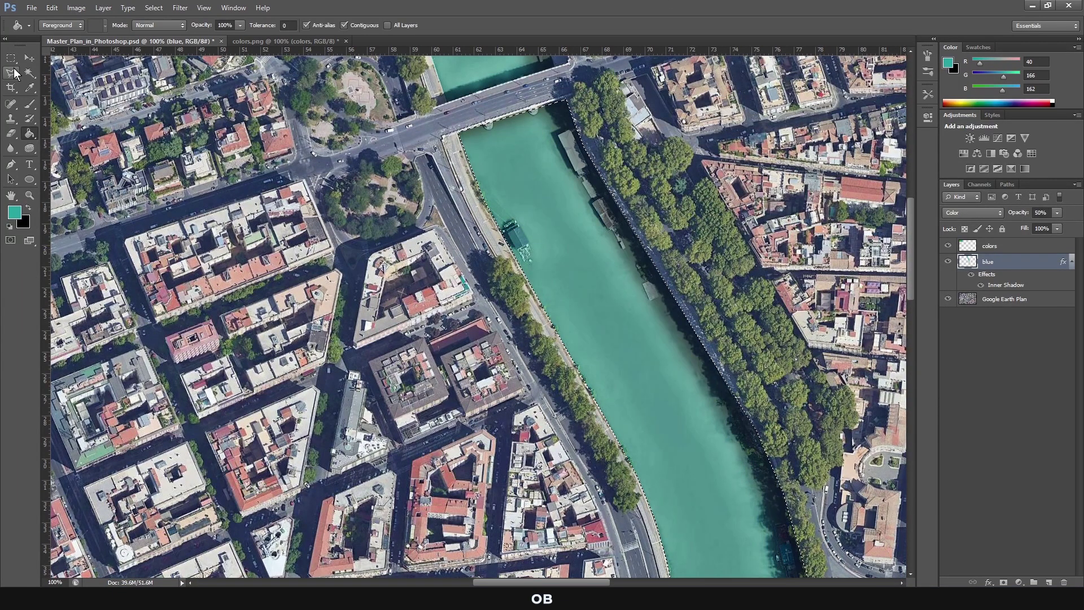
key("ctrl+d")
Step: Zoom to the next river bend and start a Polygonal Lasso outline at its upper bank
key("z")
left_click(646, 263, "alt")
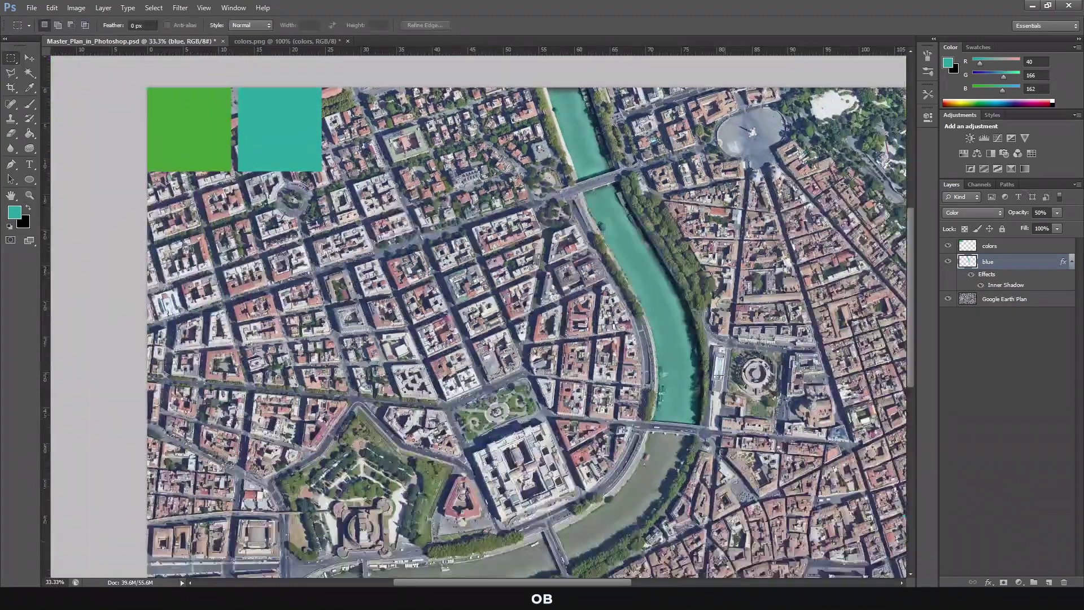
scroll(638, 339, "down", 2)
scroll(631, 407, "down", 2)
left_click(631, 406)
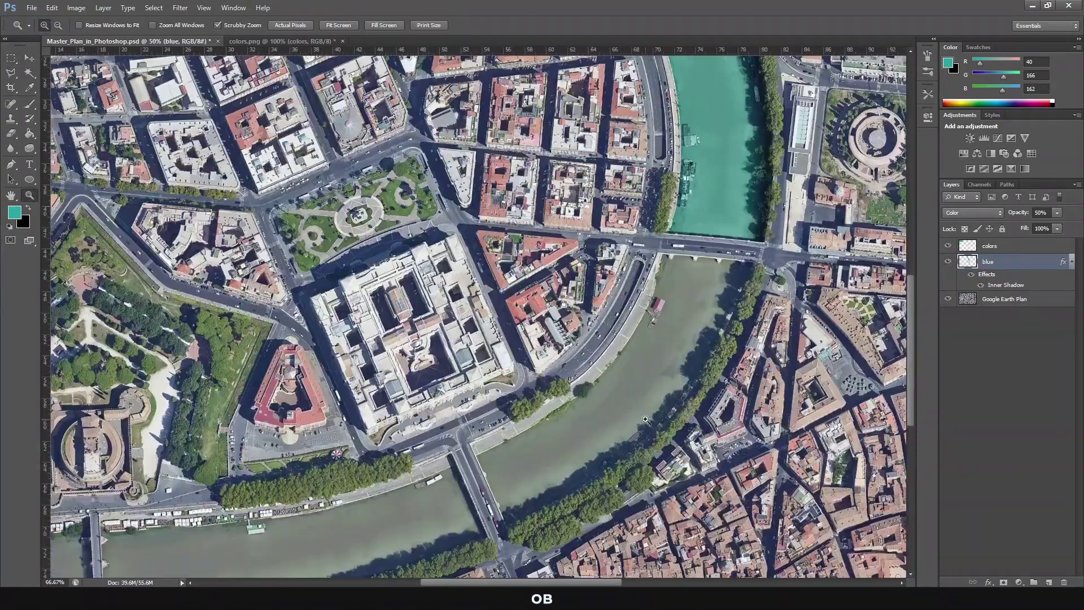
left_click(636, 418)
key("m")
scroll(638, 313, "down", 2)
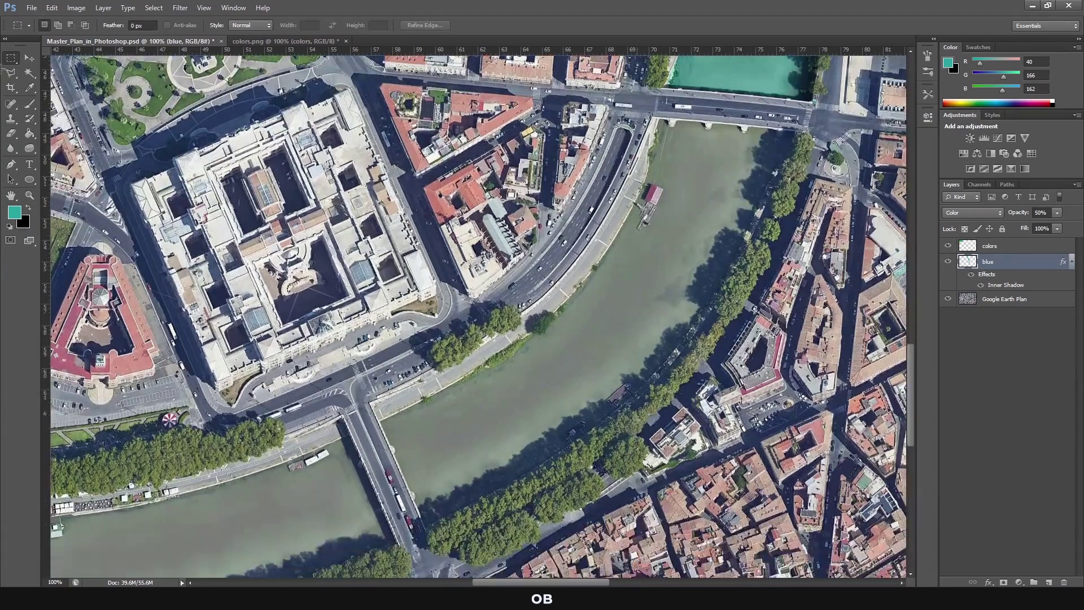
left_click(11, 72)
left_click(663, 124)
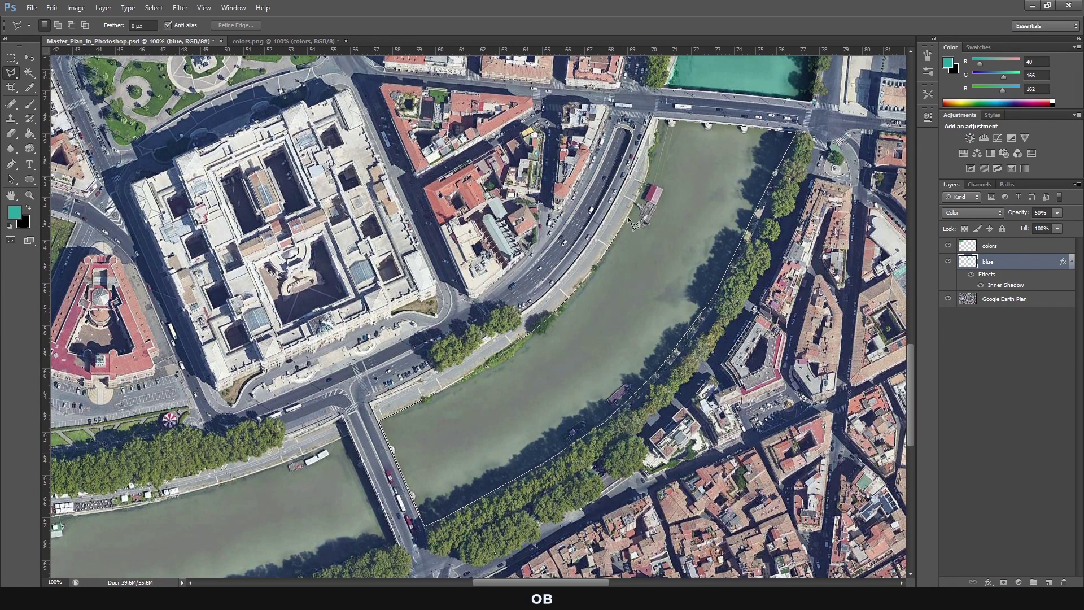
Step: Close the outline around the river bend and fill it with teal
left_click(659, 120)
key("g")
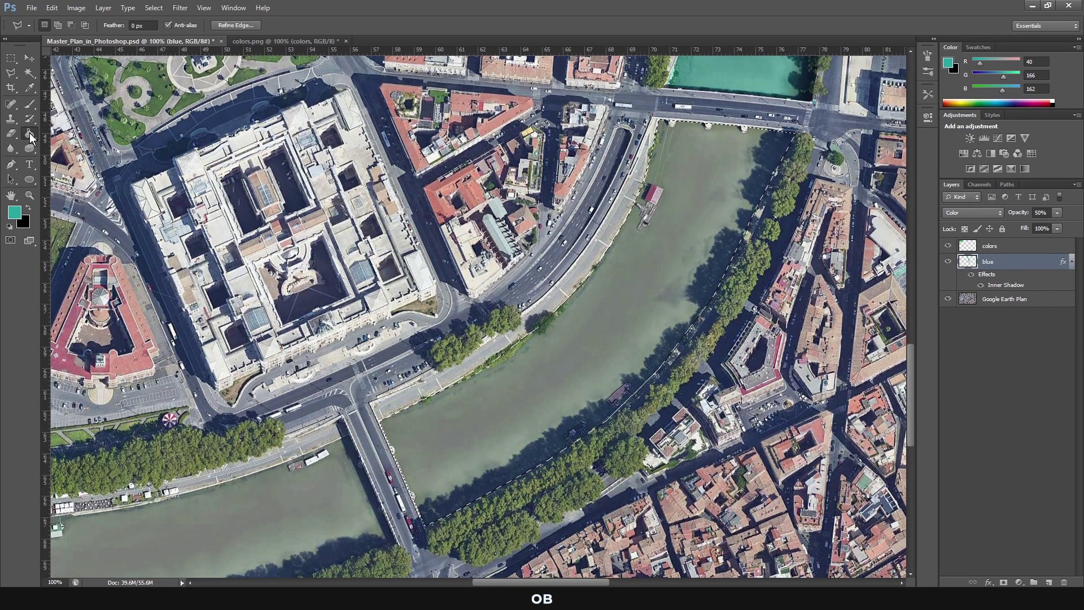
left_click(548, 409)
left_click_drag(599, 579, 691, 374)
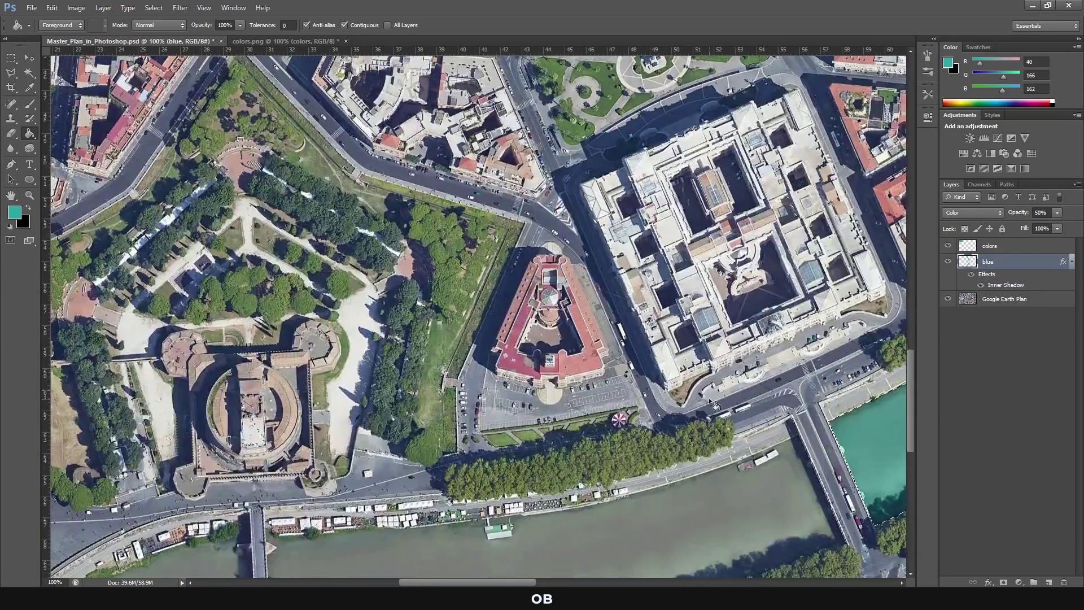
Step: Outline the next river stretch, fill it with teal, and deselect
key("l")
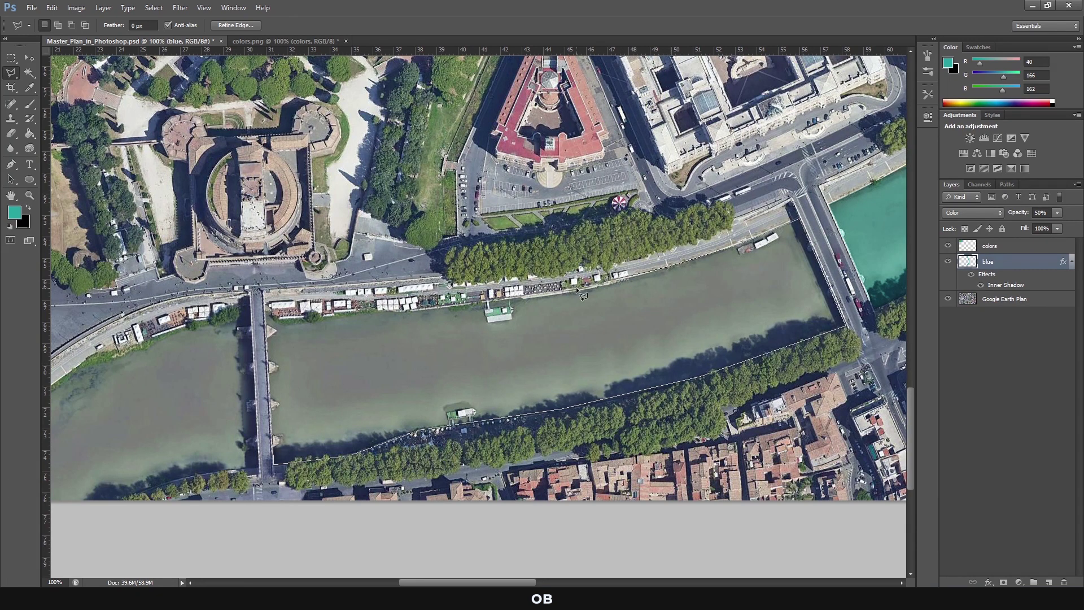
left_click(265, 318)
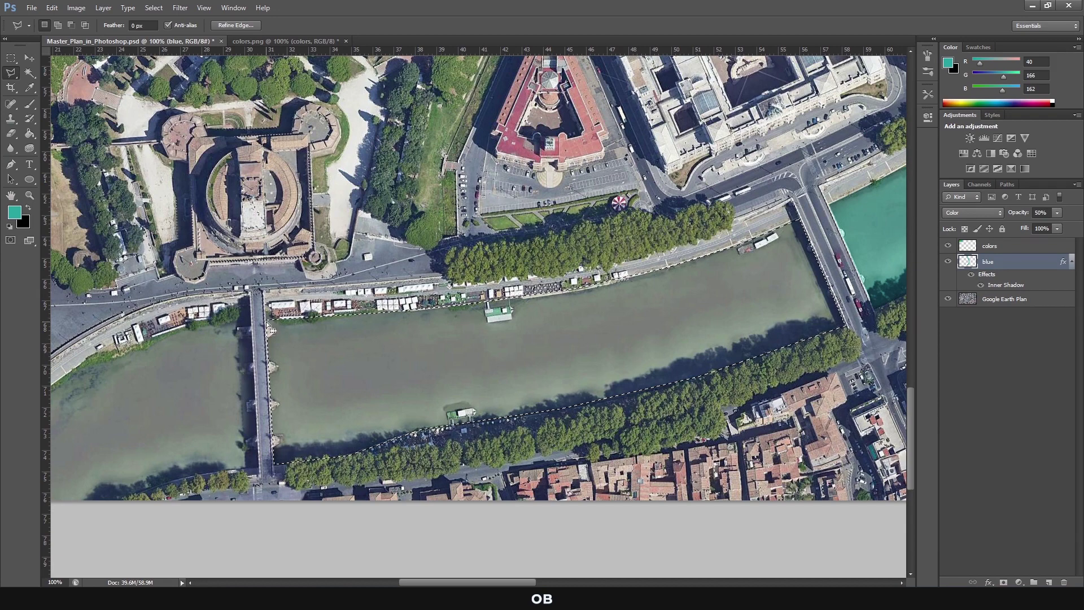
key("g")
left_click(438, 363)
left_click(11, 58)
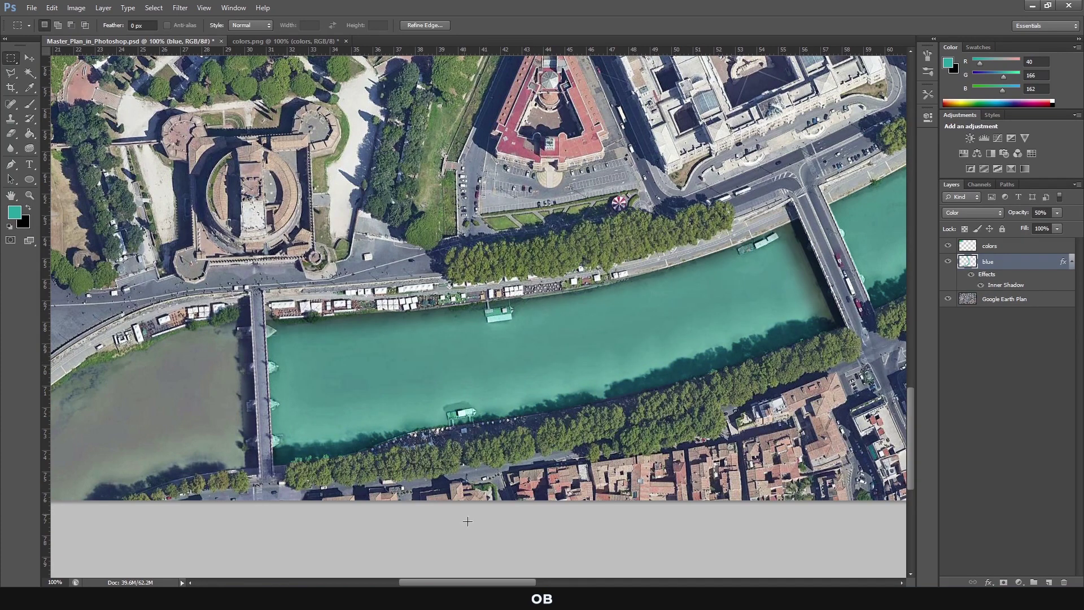
Step: Outline the river left of the bridge and fill it with teal
scroll(332, 361, "left", 10)
scroll(332, 361, "down", 5)
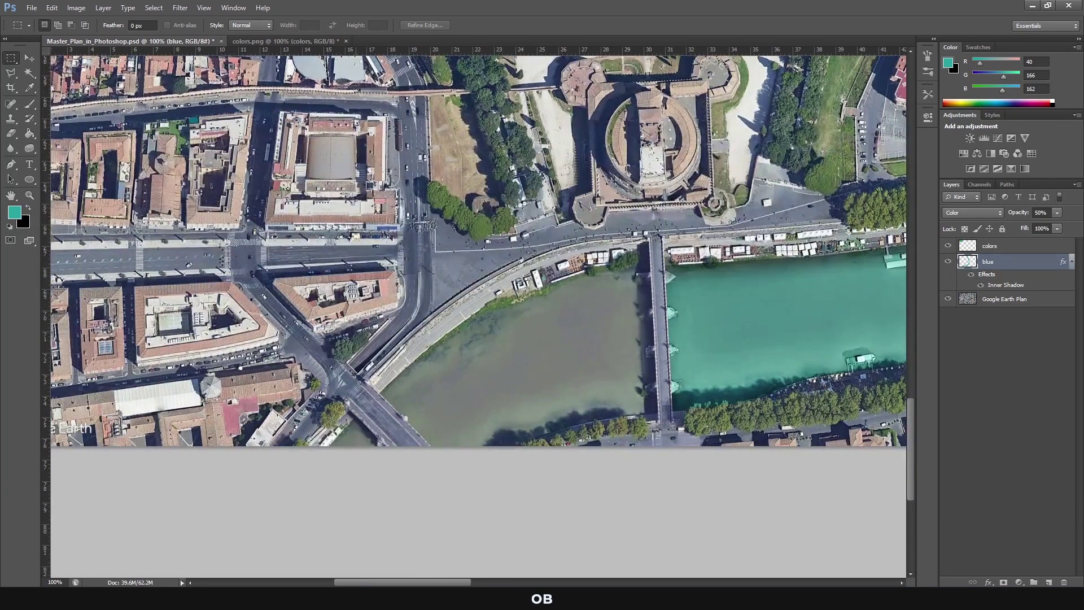
key("l")
left_click(651, 263)
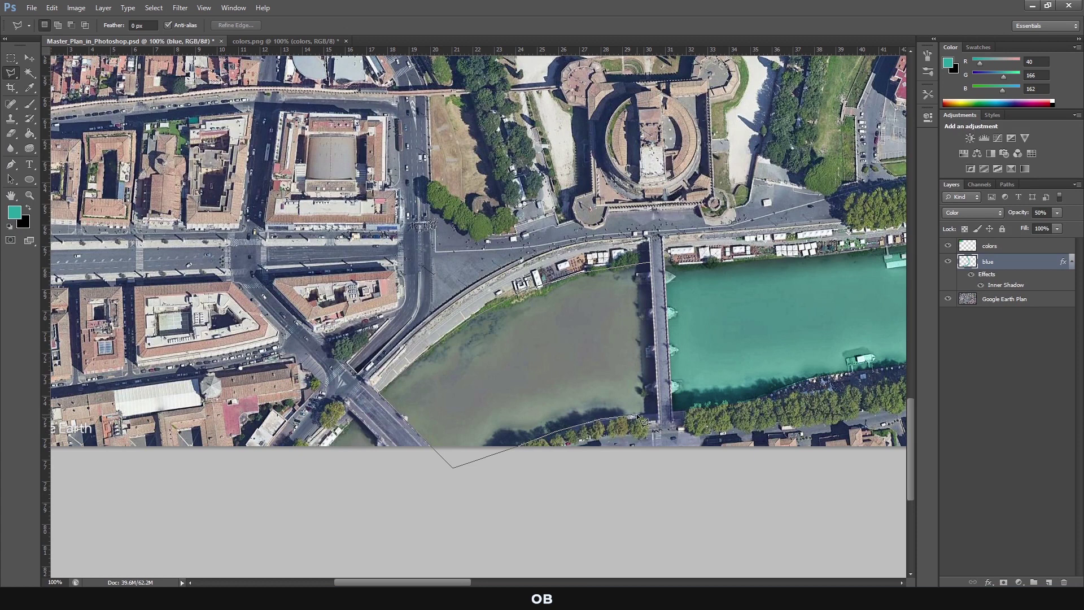
left_click(656, 272)
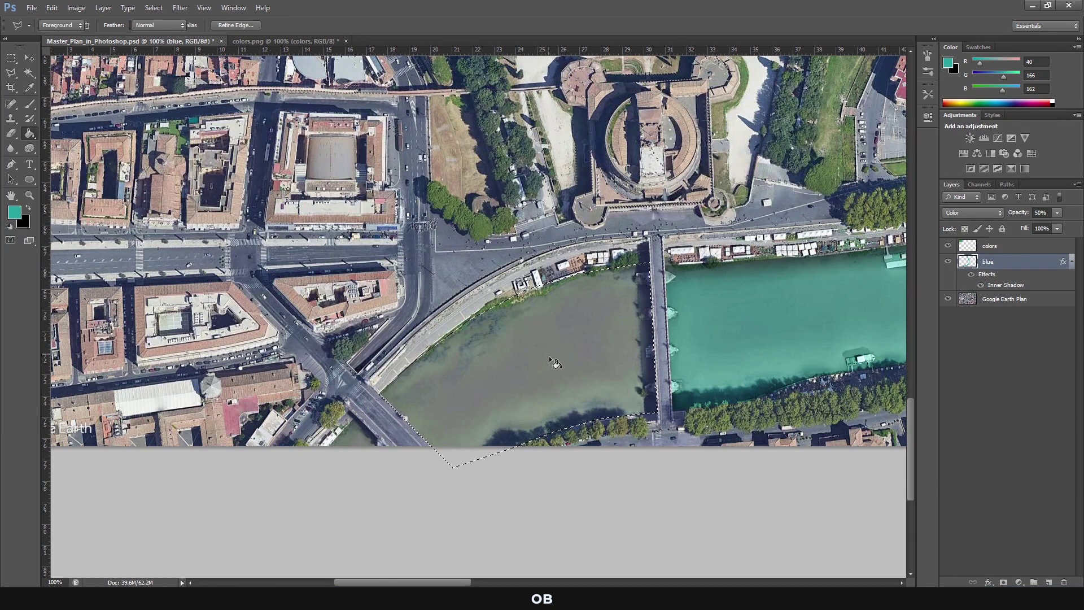
key("alt+BackSpace")
key("l")
left_click(323, 459)
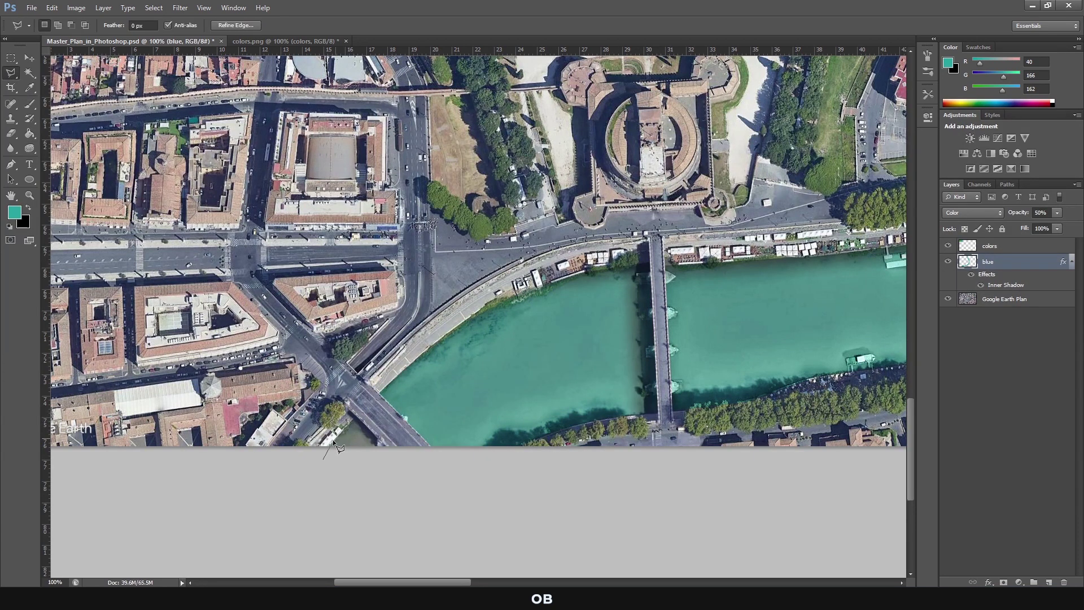
Step: Outline and fill the small river corner at lower left, then zoom out
left_click(356, 418)
left_click(395, 456)
key("g")
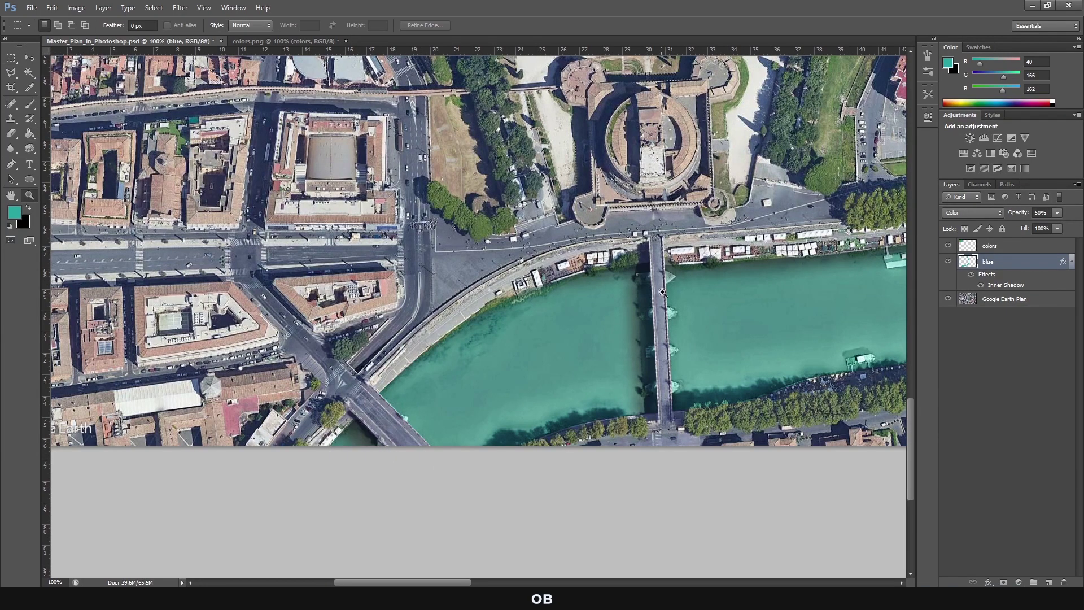
key("z")
left_click(716, 239, "alt")
Step: Add a Black & White adjustment clipped to the Google Earth Plan layer
left_click(716, 239, "alt")
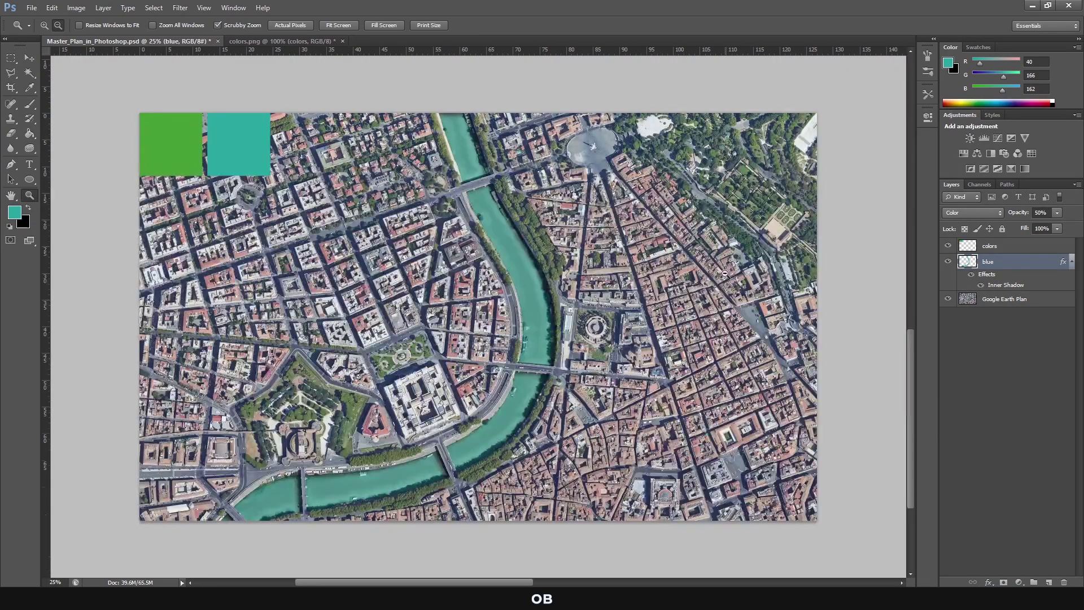
key("m")
left_click(995, 448)
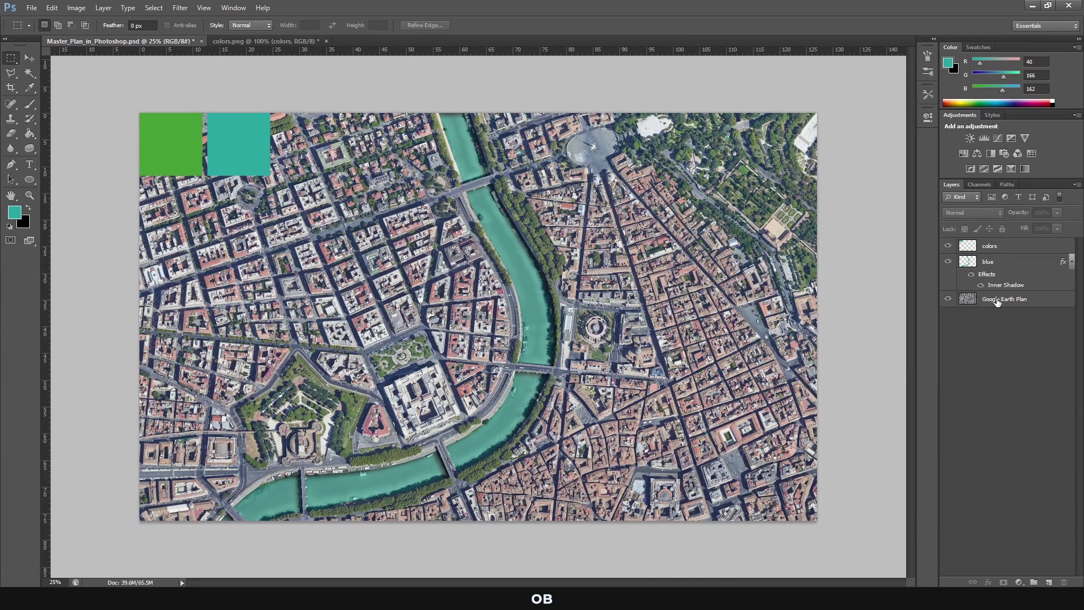
left_click(996, 302)
left_click(991, 154)
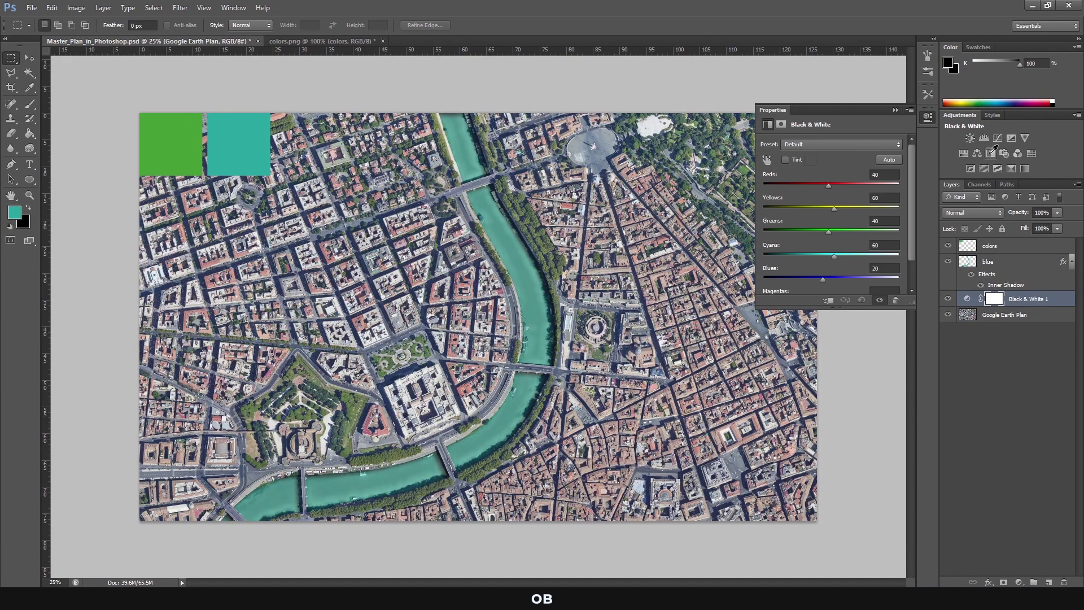
left_click(1015, 415)
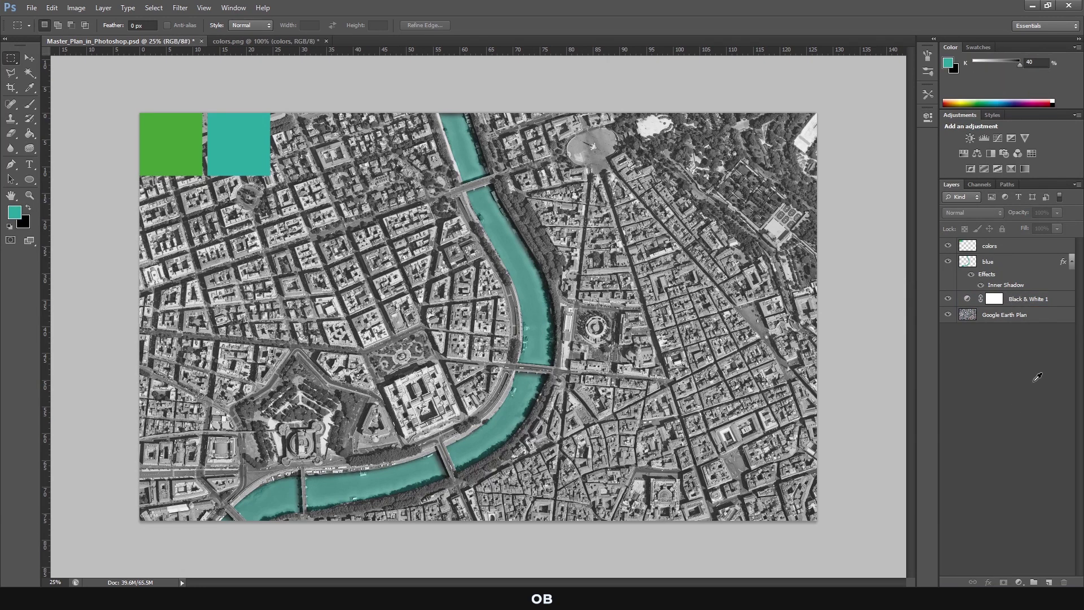
key("ctrl+alt+g")
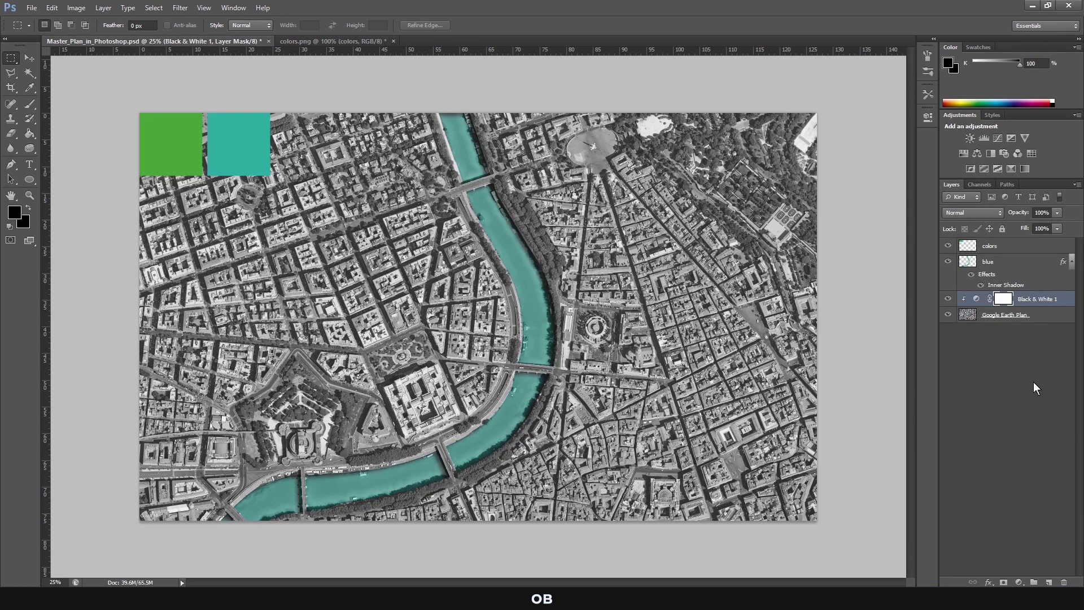
Step: Add a clipped Brightness/Contrast adjustment (brightness 50, contrast 20), then hide both adjustments
left_click(1001, 318)
left_click(1021, 296)
left_click(969, 137)
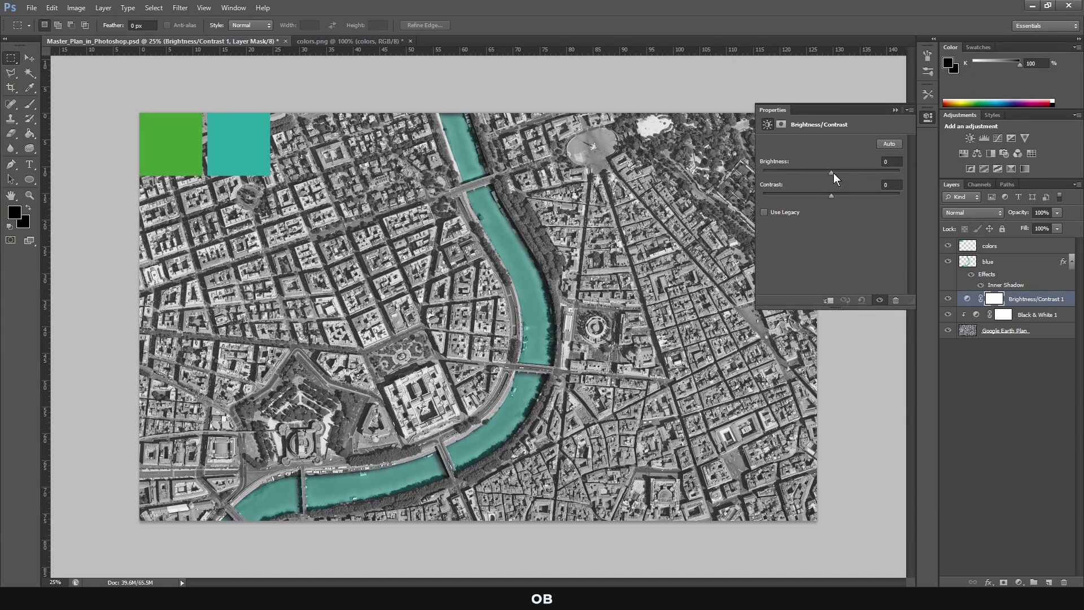
left_click_drag(831, 173, 855, 176)
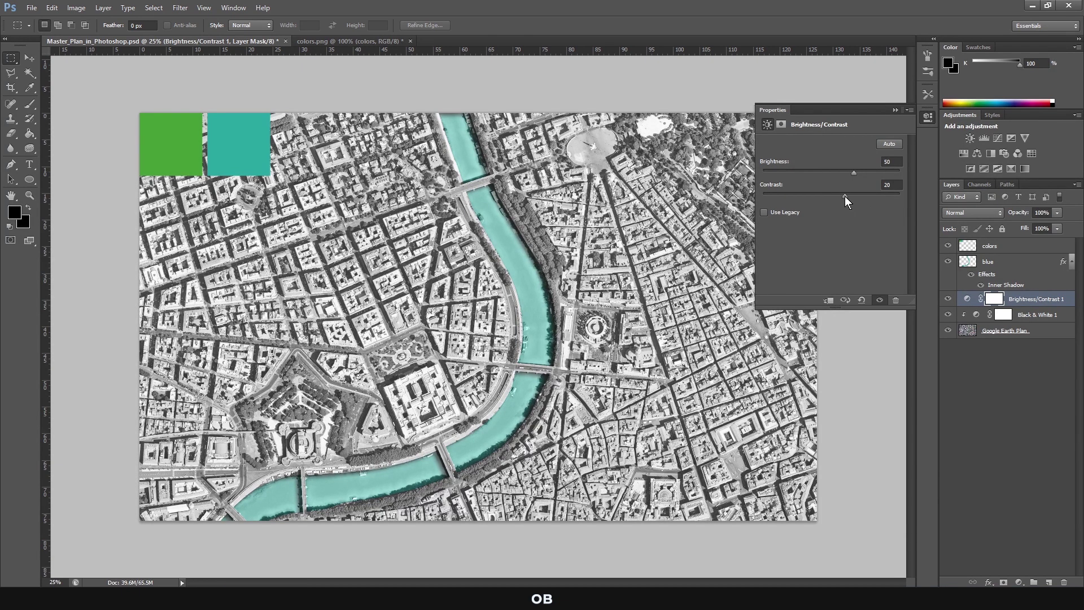
left_click(895, 110)
key("ctrl+alt+g")
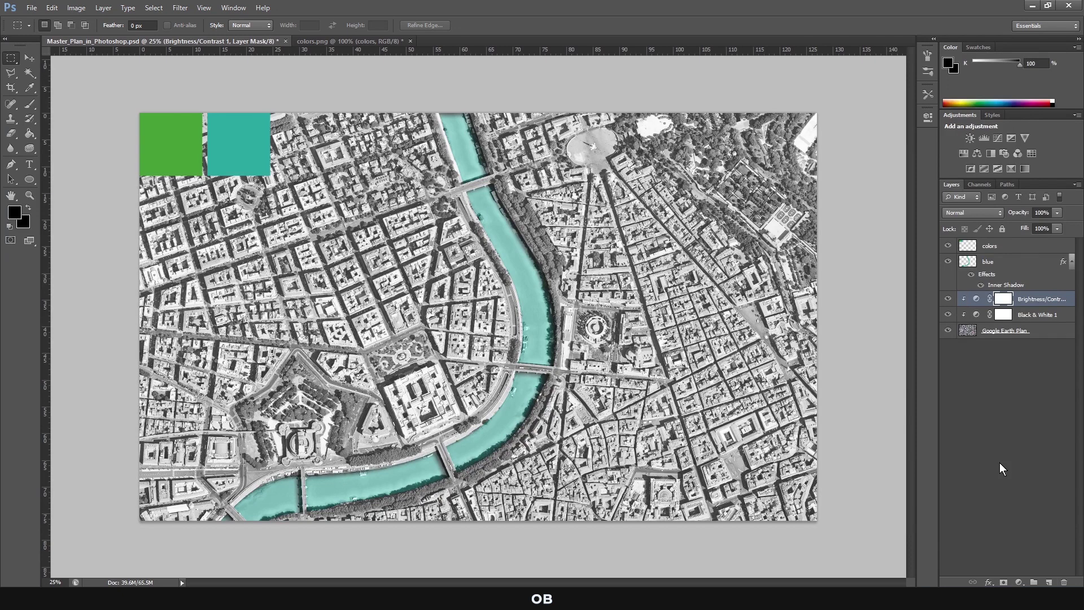
left_click(1000, 458)
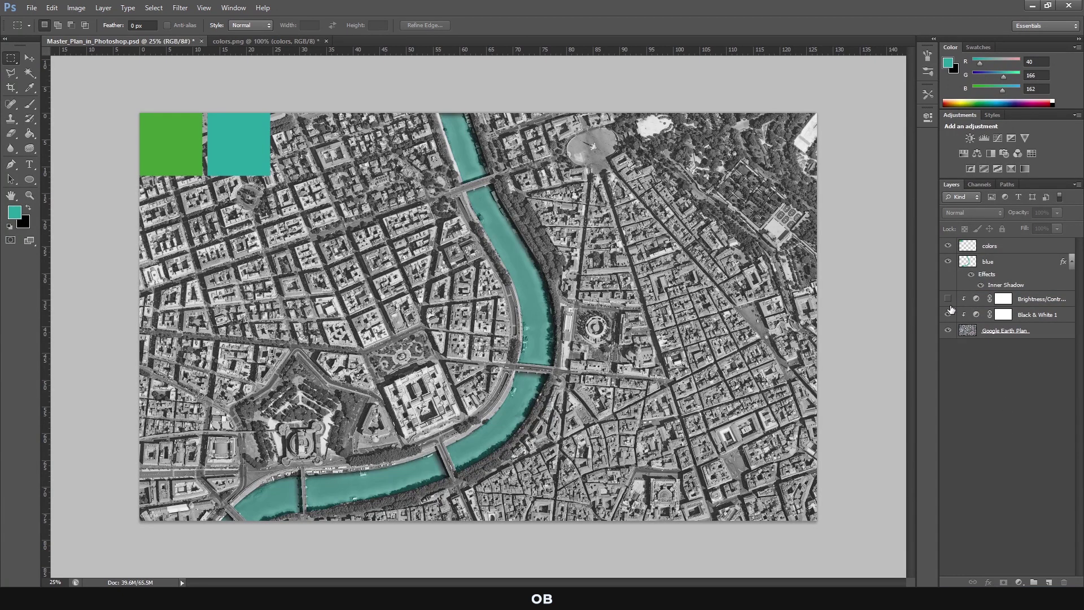
left_click_drag(948, 299, 949, 315)
Step: Select trees and parks on the satellite layer with Color Range, sampling several vegetation shades
left_click(976, 333)
left_click(948, 246)
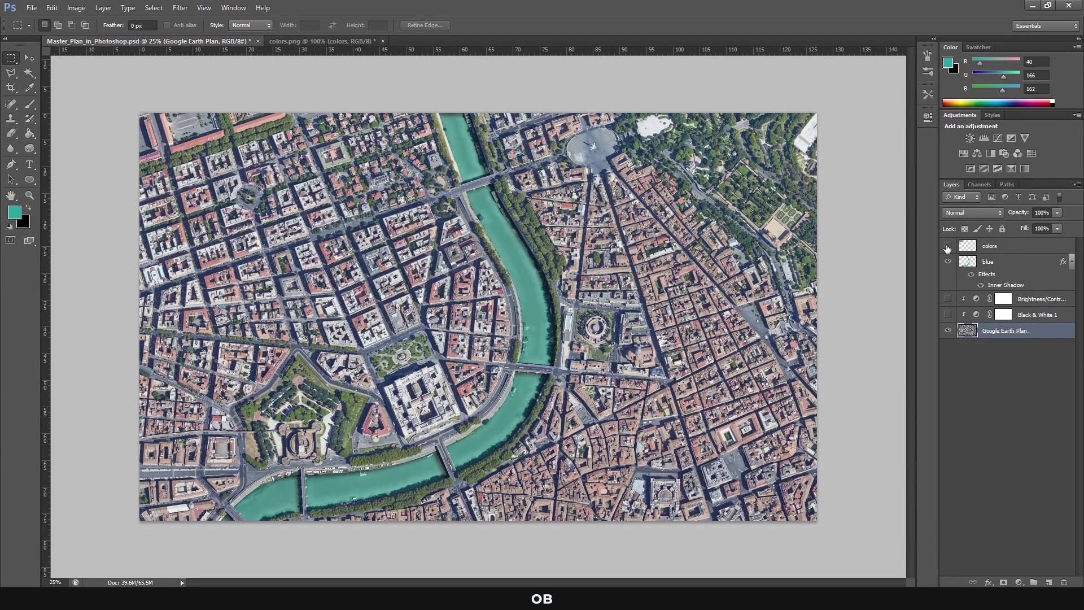
left_click(153, 8)
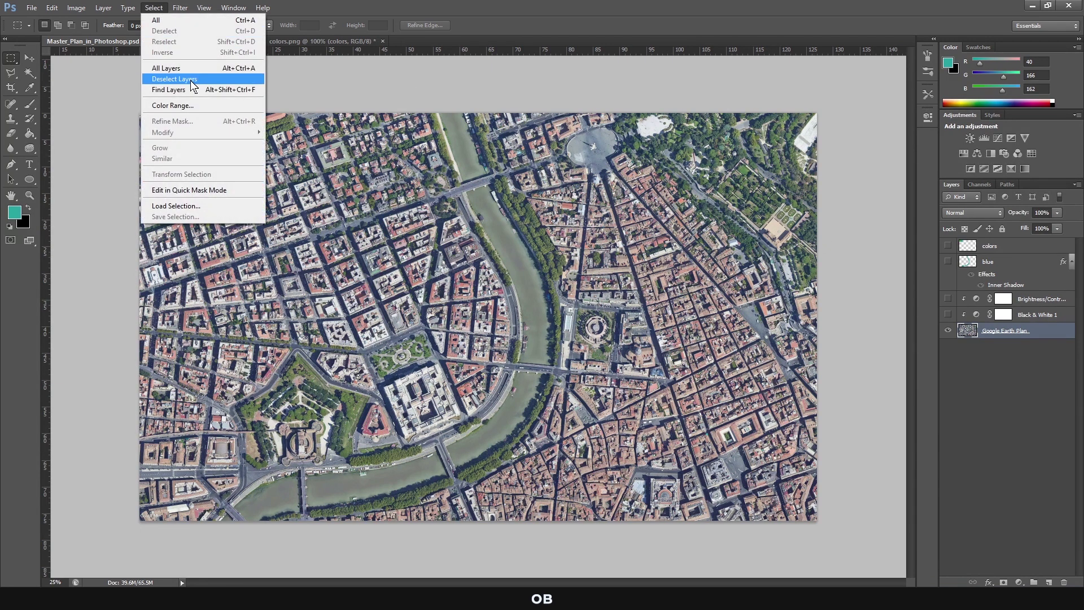
left_click(209, 107)
left_click(920, 369)
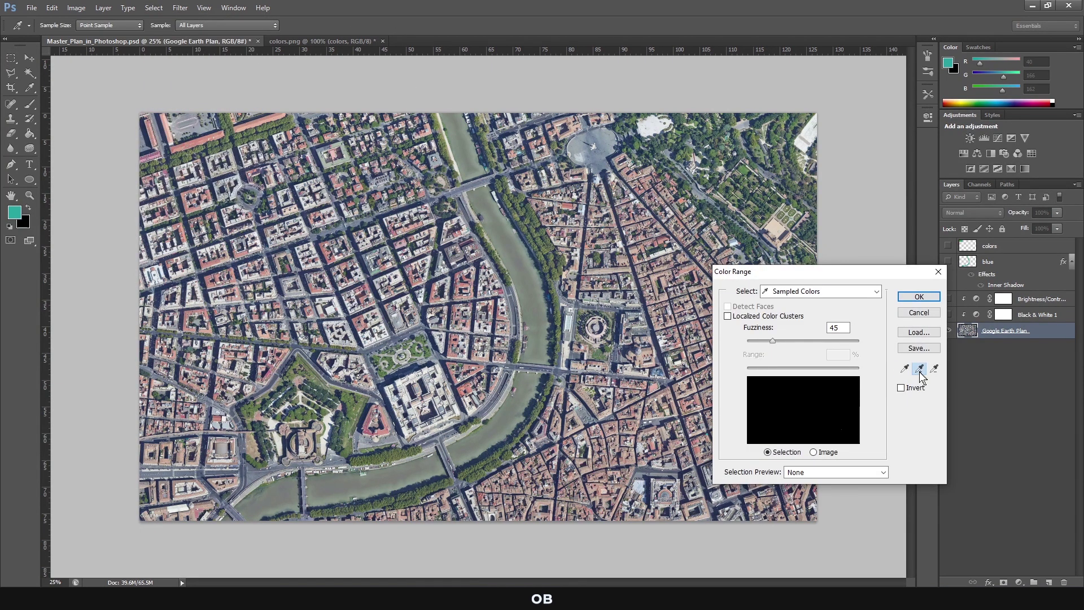
left_click(305, 361)
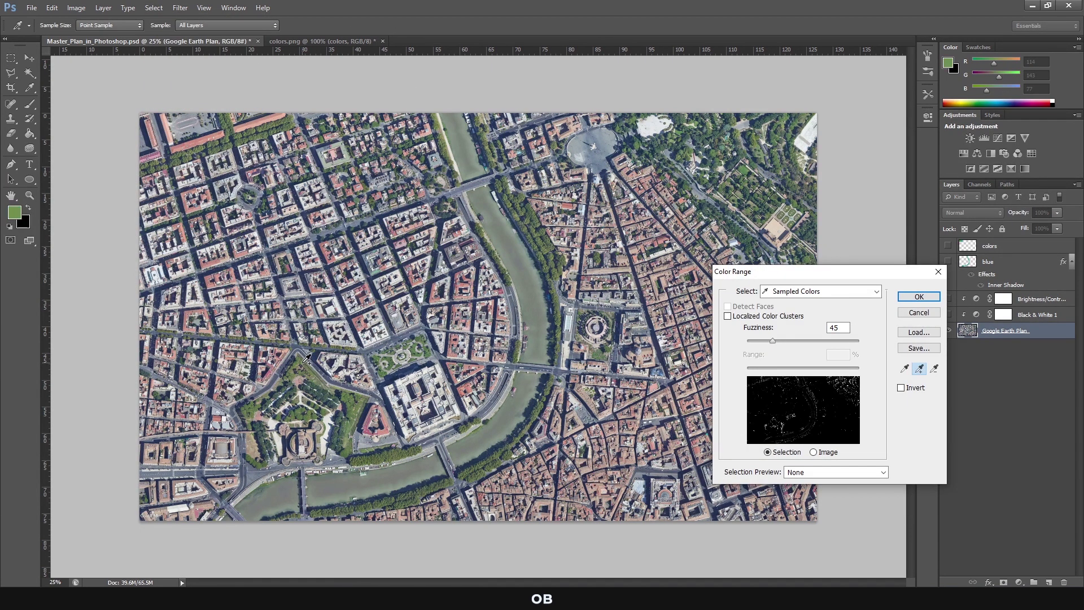
left_click(416, 347)
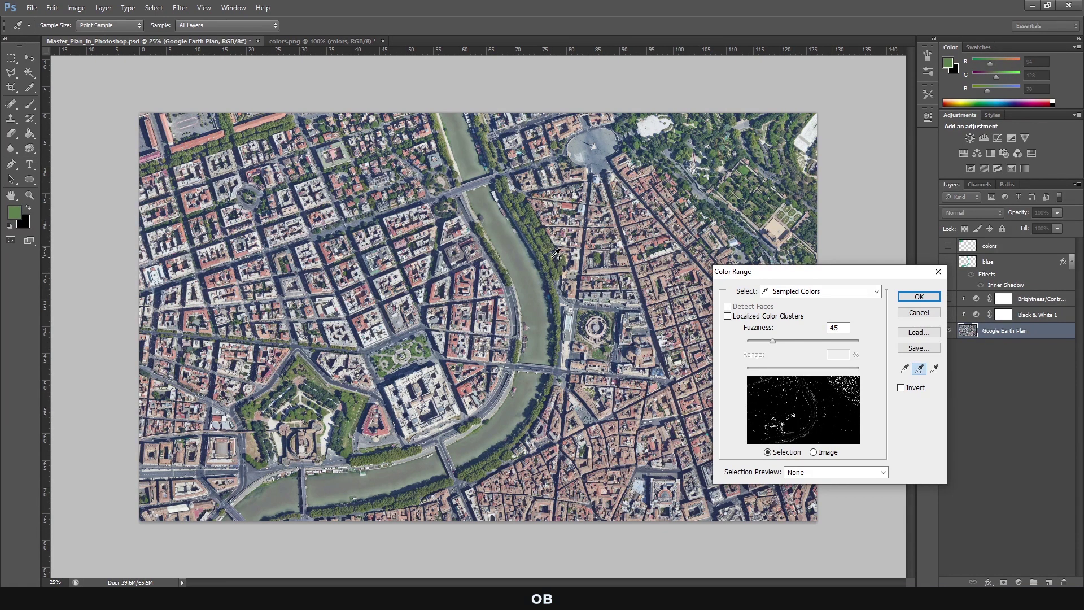
left_click_drag(555, 255, 548, 248)
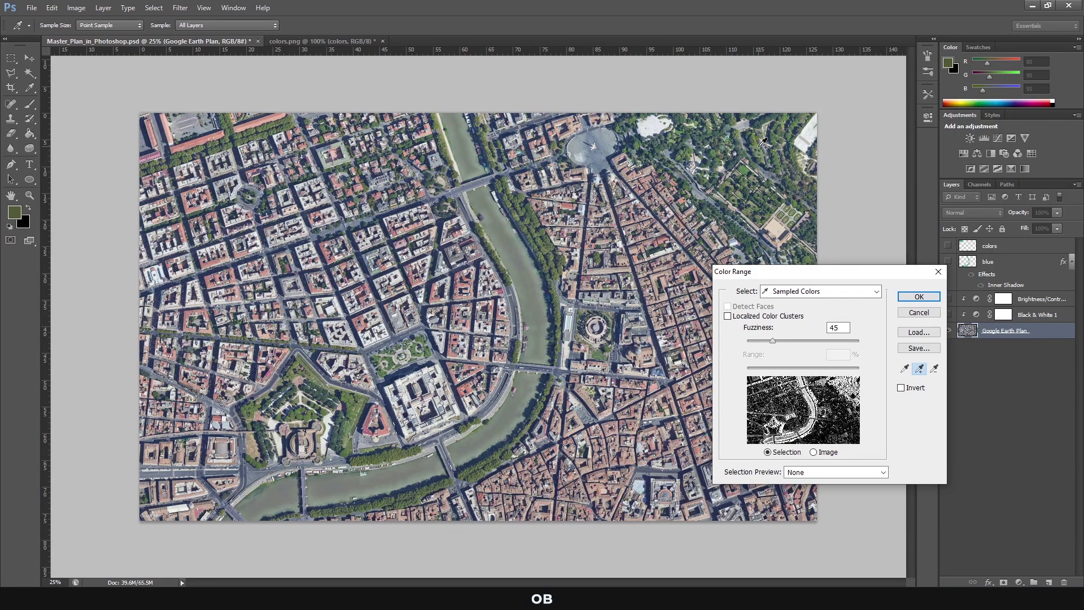
left_click(763, 144)
left_click_drag(772, 345, 768, 353)
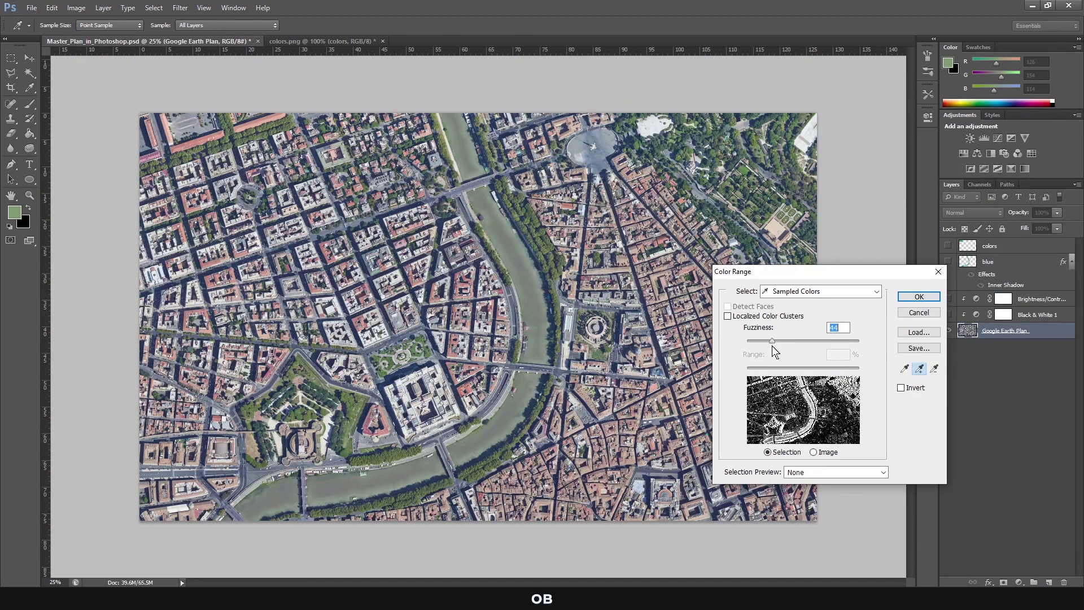
left_click(919, 296)
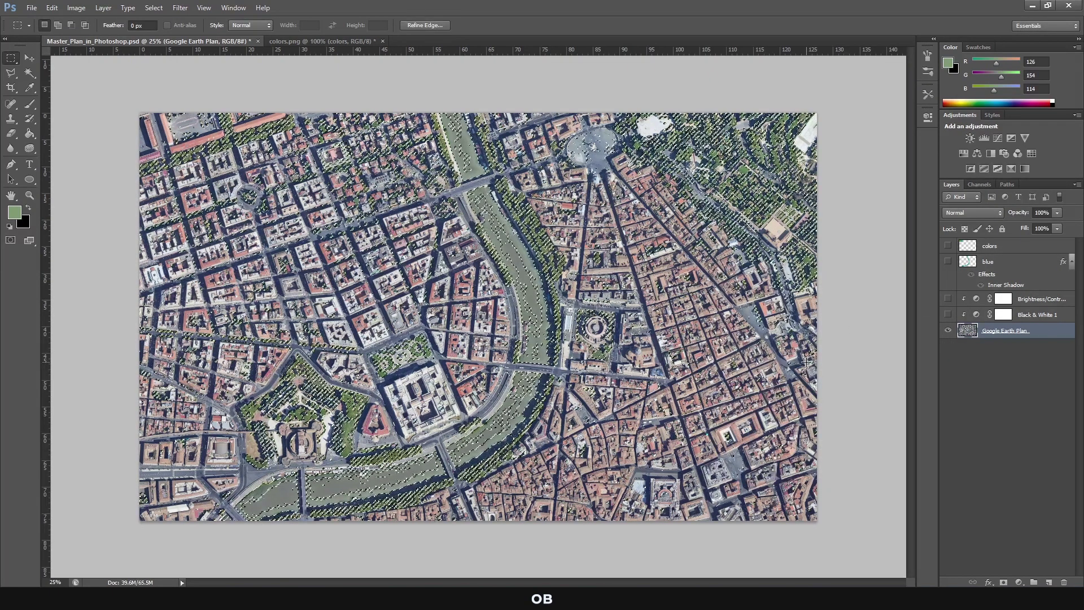
Step: Sample the green swatch and add a new layer named 'green'
left_click(948, 246)
left_click(29, 87)
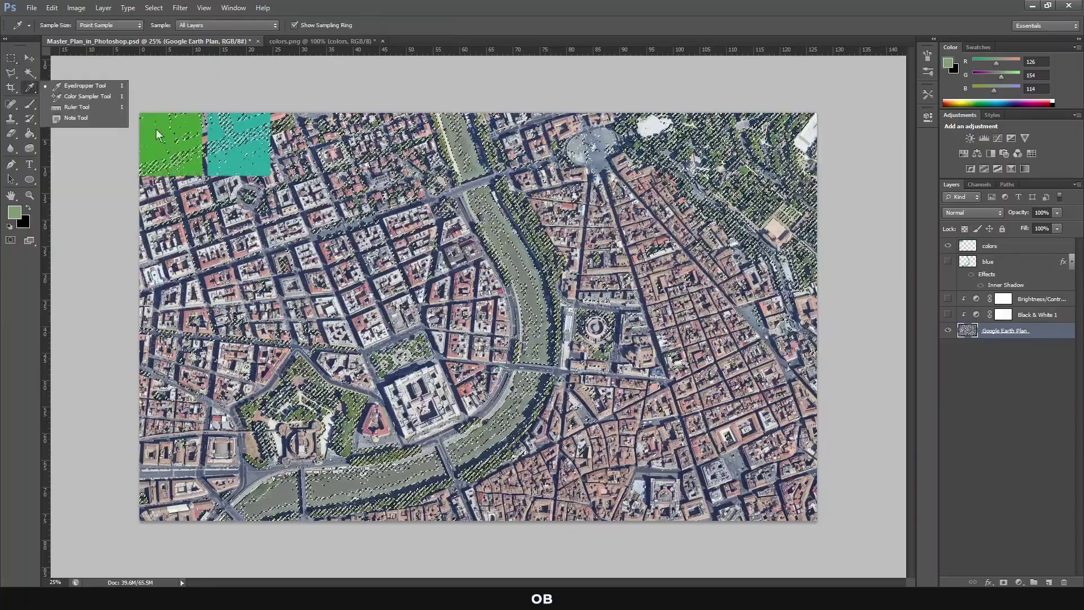
left_click(163, 127)
left_click(1047, 582)
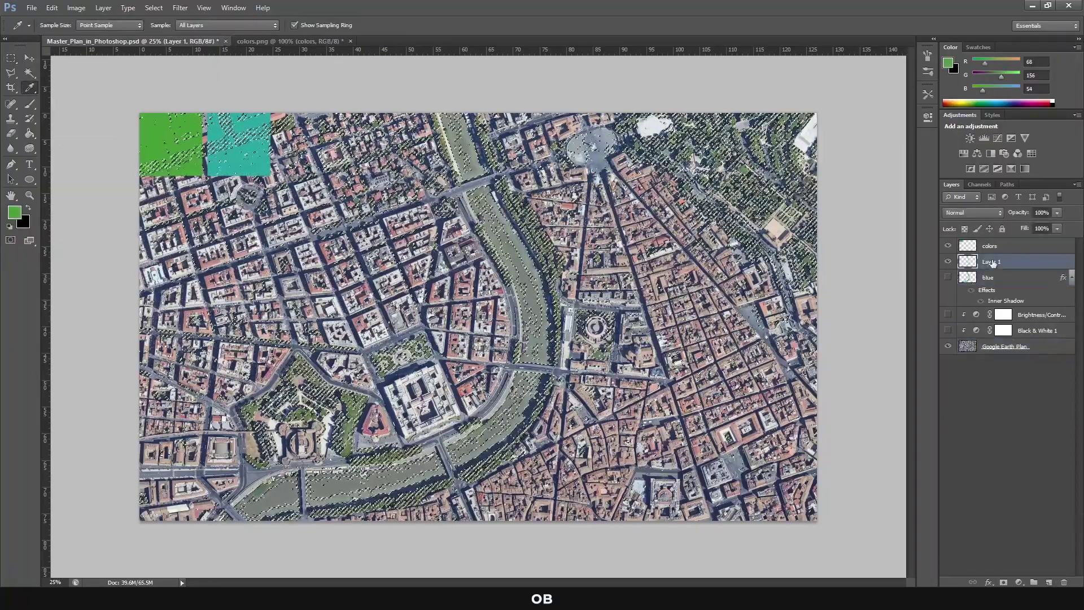
double_click(990, 261)
type("green")
key("Return")
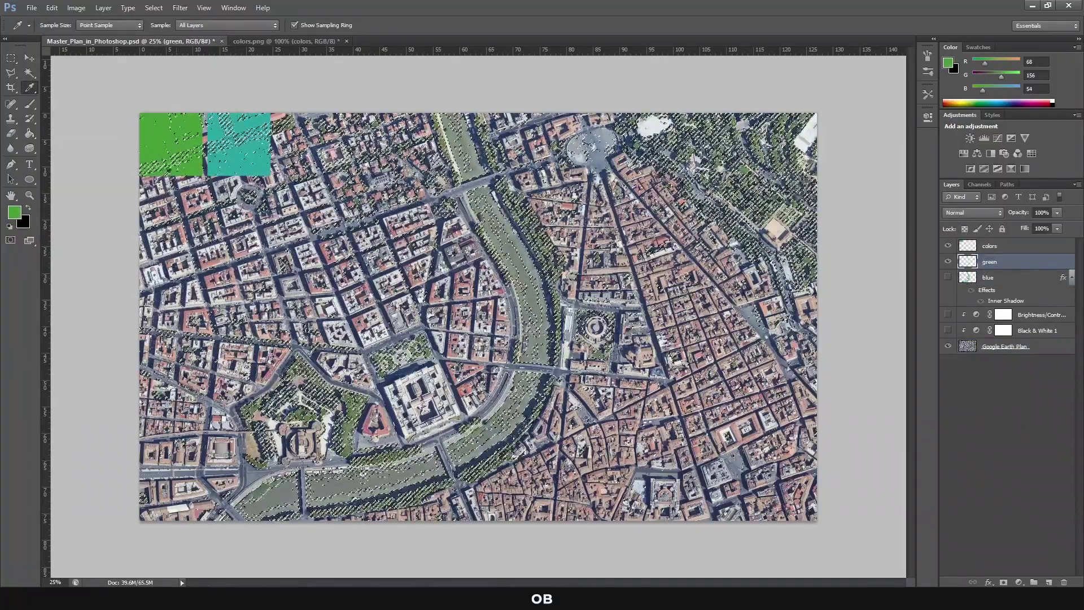
Step: Fill the vegetation selection with green, deselect, and hide the swatches layer
left_click(29, 133)
left_click(403, 228)
key("ctrl+d")
left_click(10, 58)
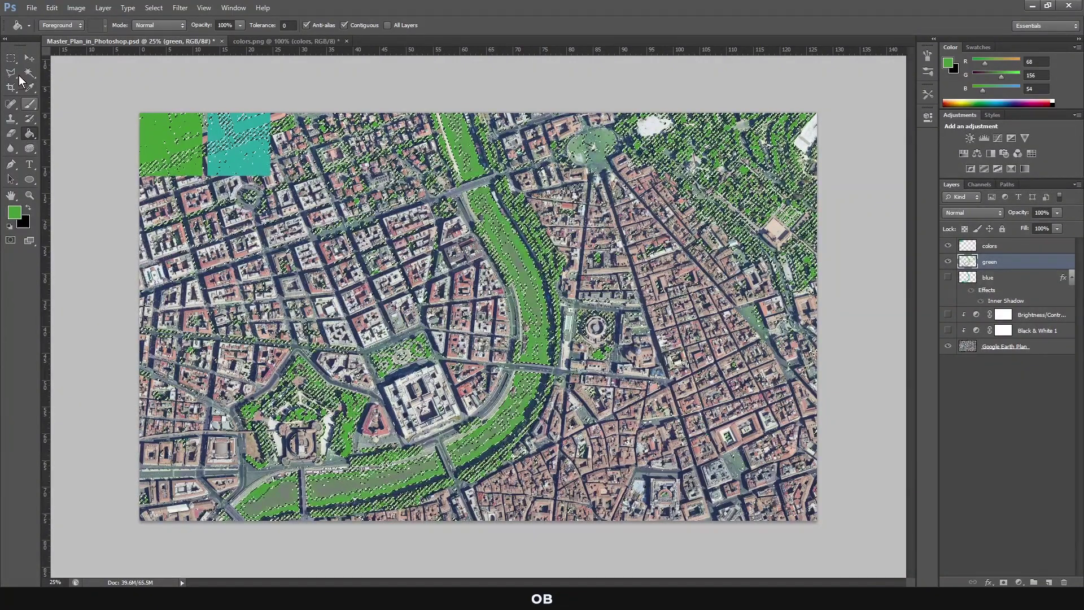
left_click(948, 245)
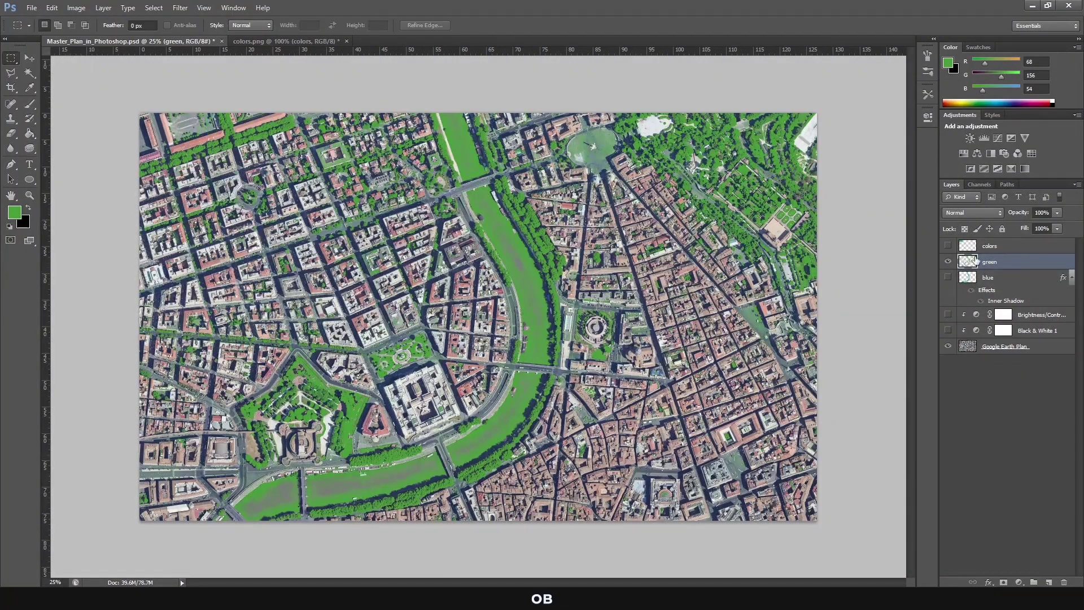
Step: Blend the green layer as Color, show the river and grayscale layers, and move green below blue
left_click(972, 212)
left_click(981, 495)
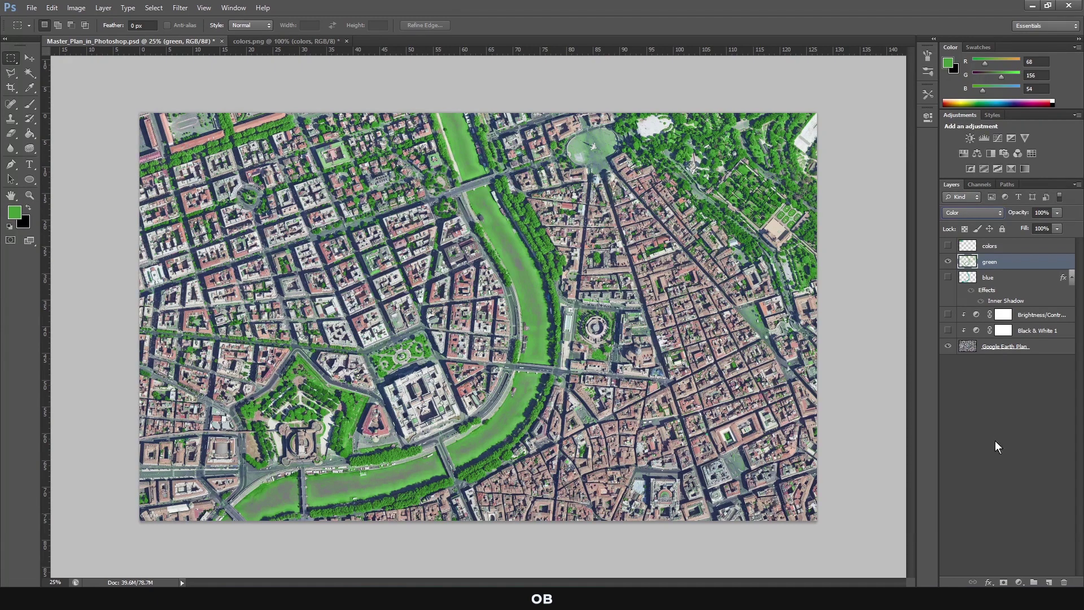
left_click_drag(948, 277, 948, 330)
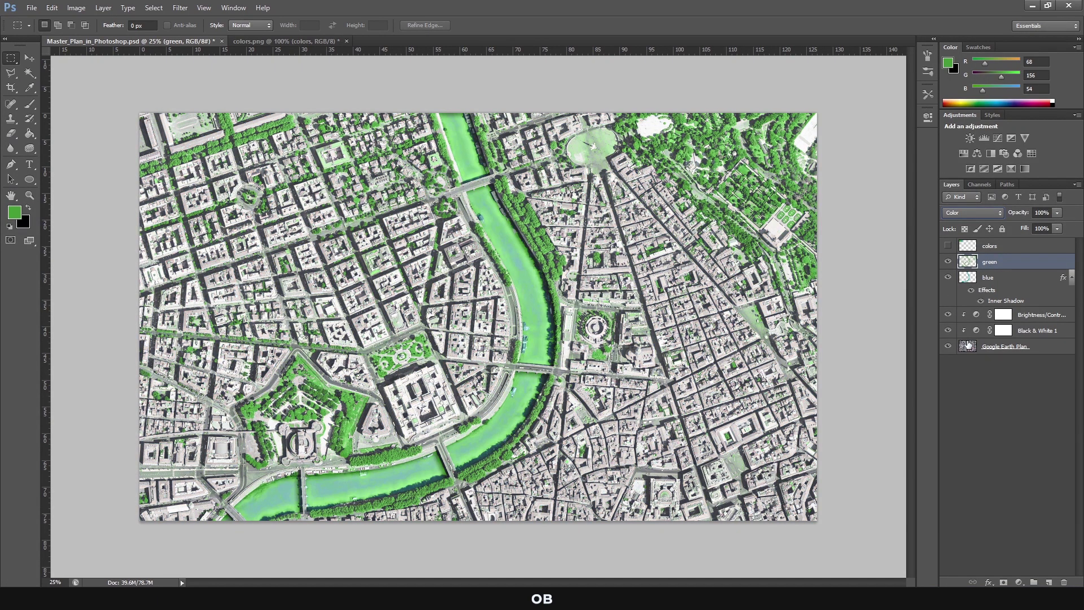
left_click_drag(993, 264, 1007, 288)
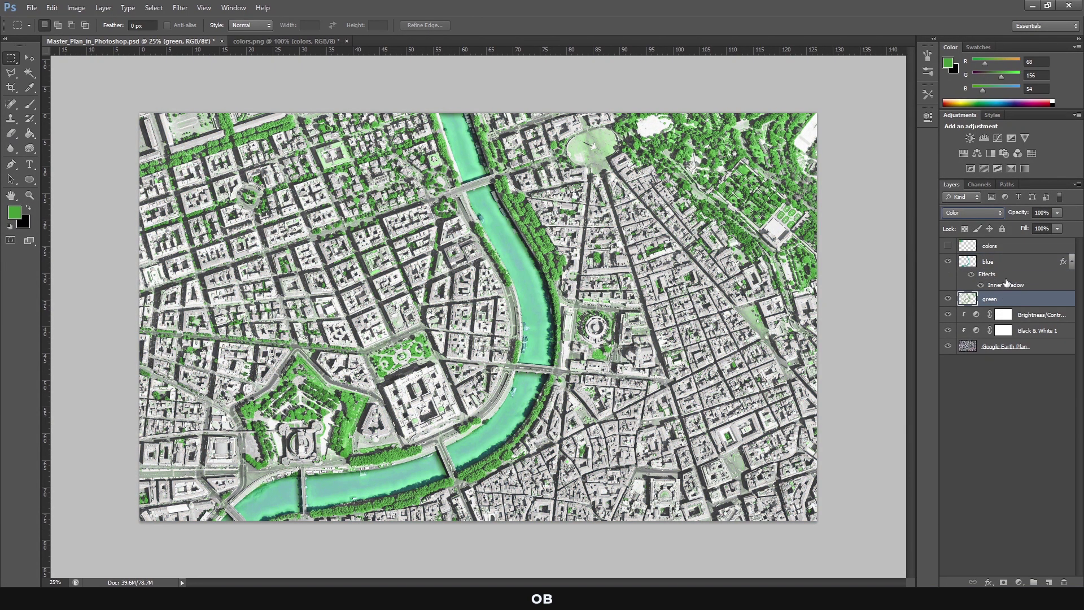
Step: Magic Wand-select the upper and lower parts of the river on the blue layer
left_click(988, 261)
left_click(29, 72)
left_click(467, 158)
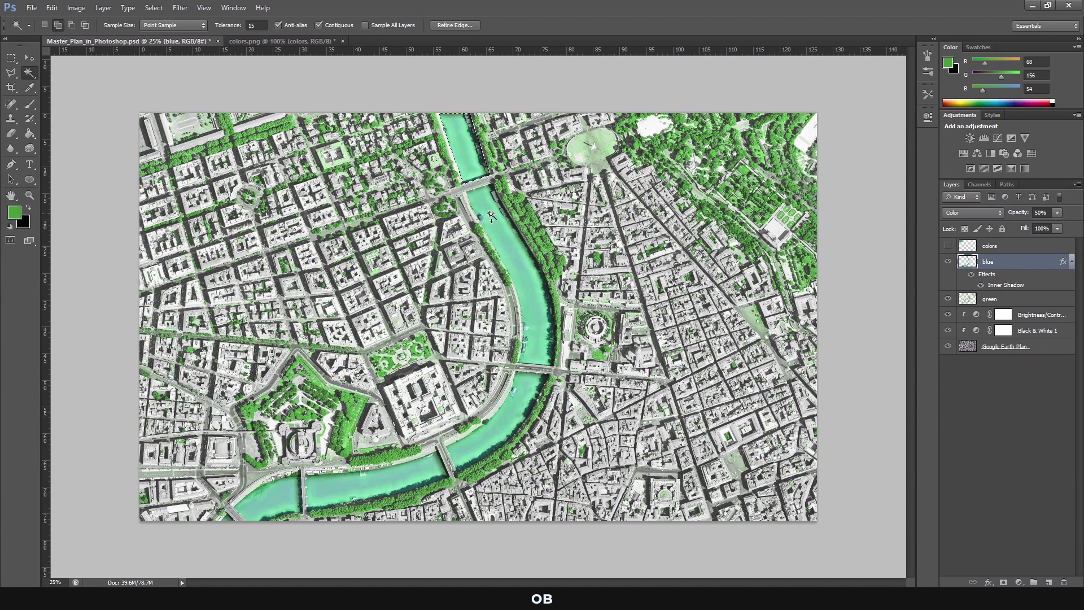
left_click(528, 393)
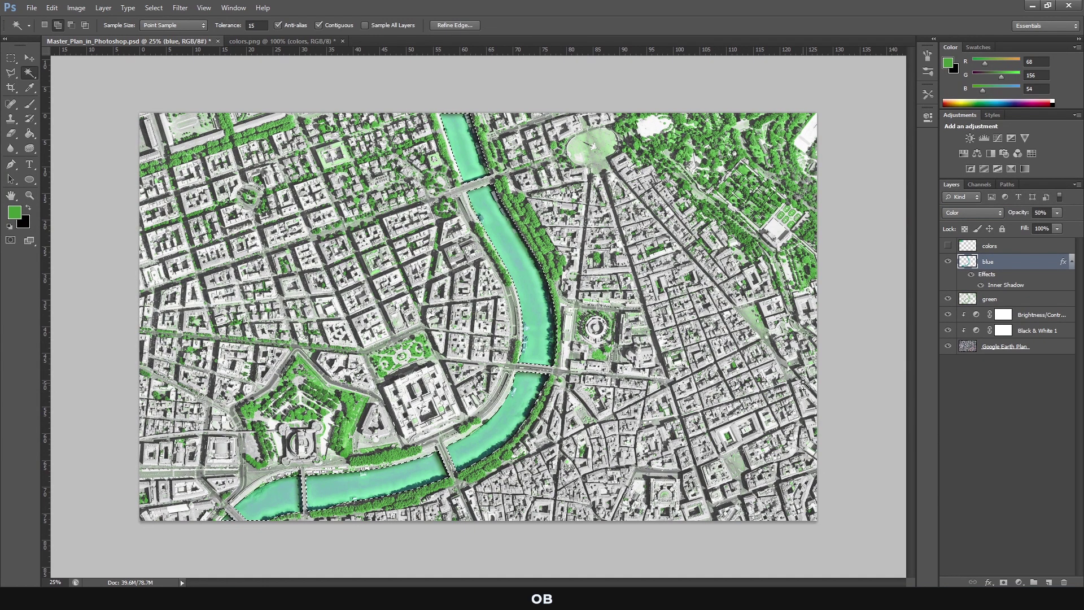
Step: Clear the river selection and make the original satellite image layer active
left_click(990, 299)
left_click(12, 59)
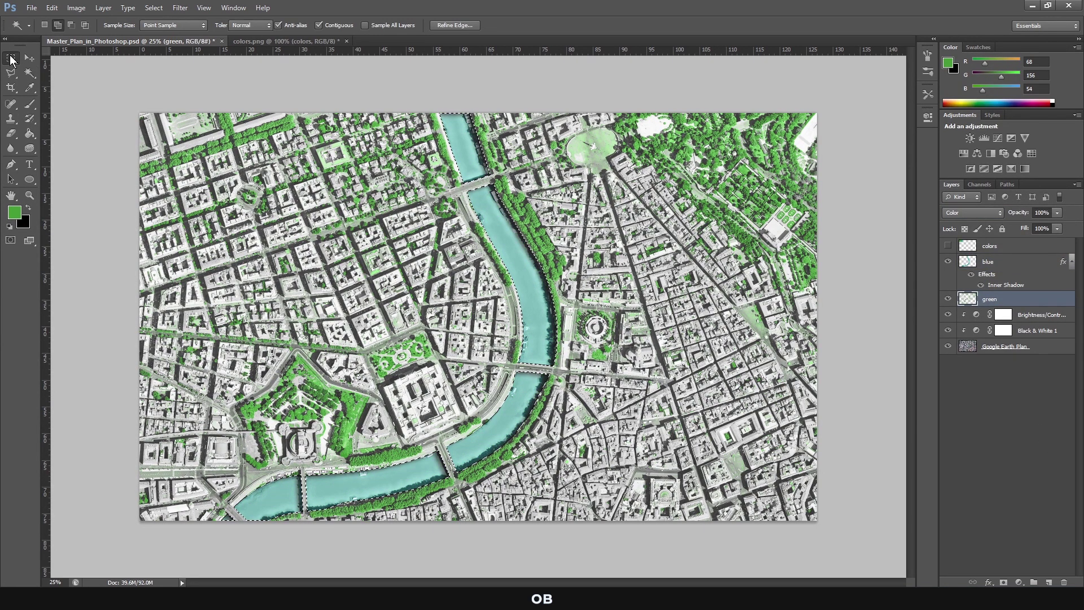
key("ctrl+d")
left_click(1031, 423)
left_click(972, 350)
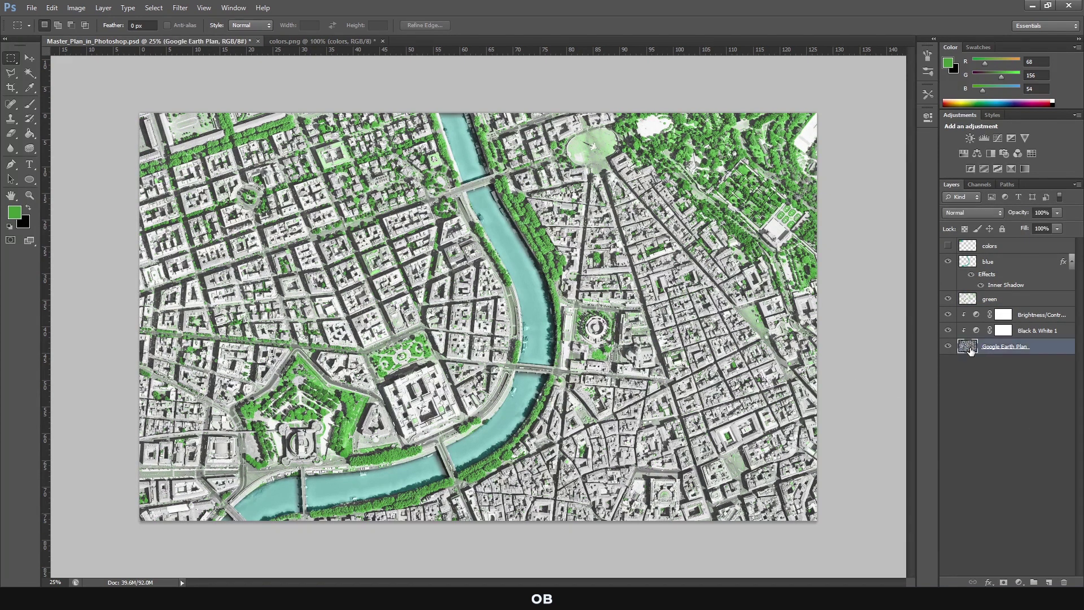
left_click(154, 8)
Step: Select the light rooftops with Color Range at fuzziness about 25
left_click(178, 104)
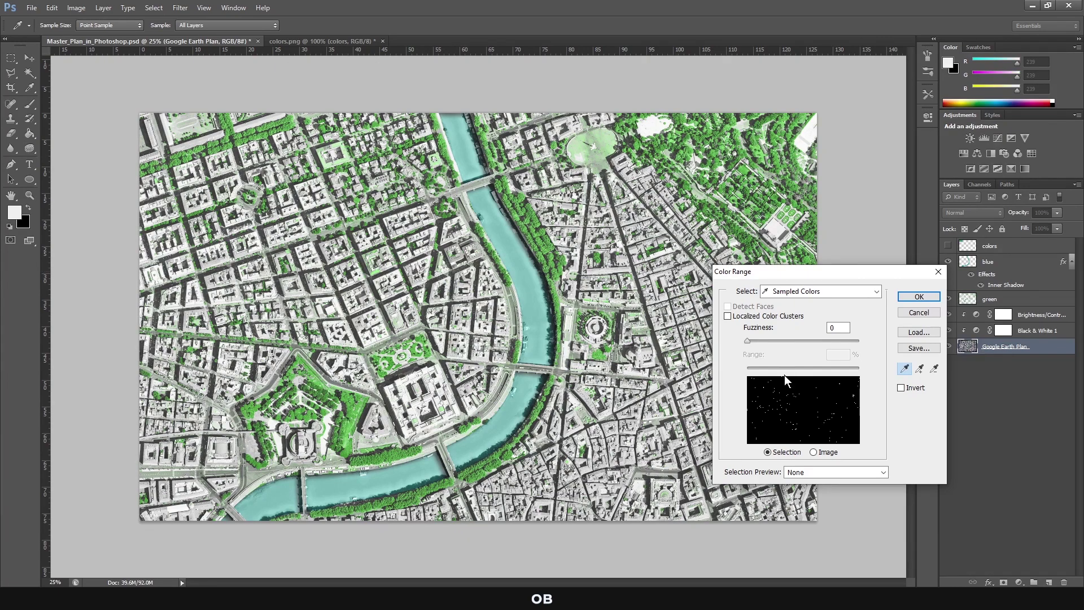
left_click_drag(747, 340, 762, 340)
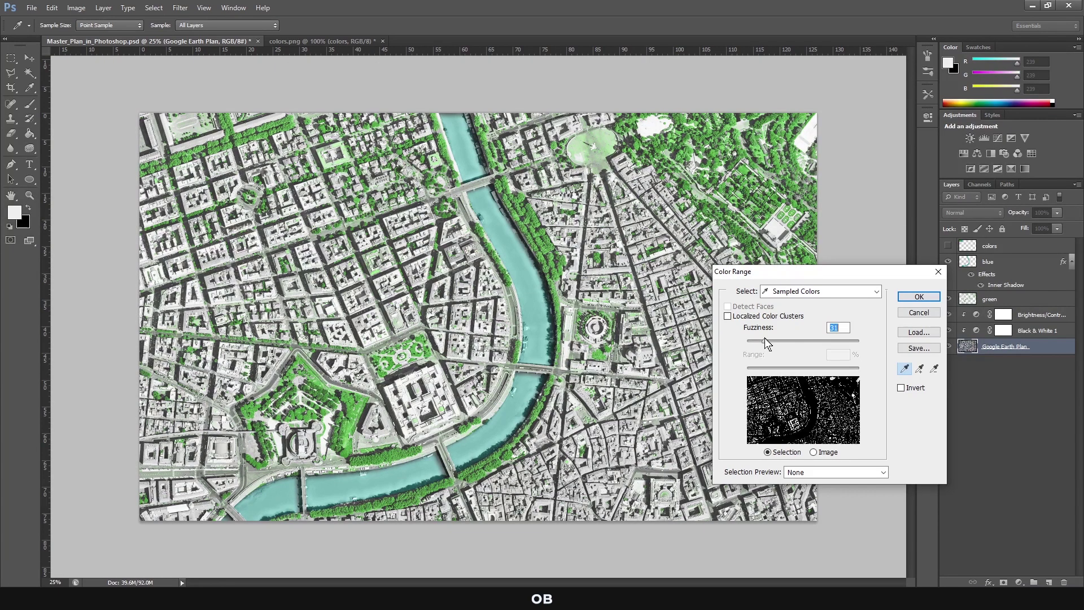
left_click(920, 297)
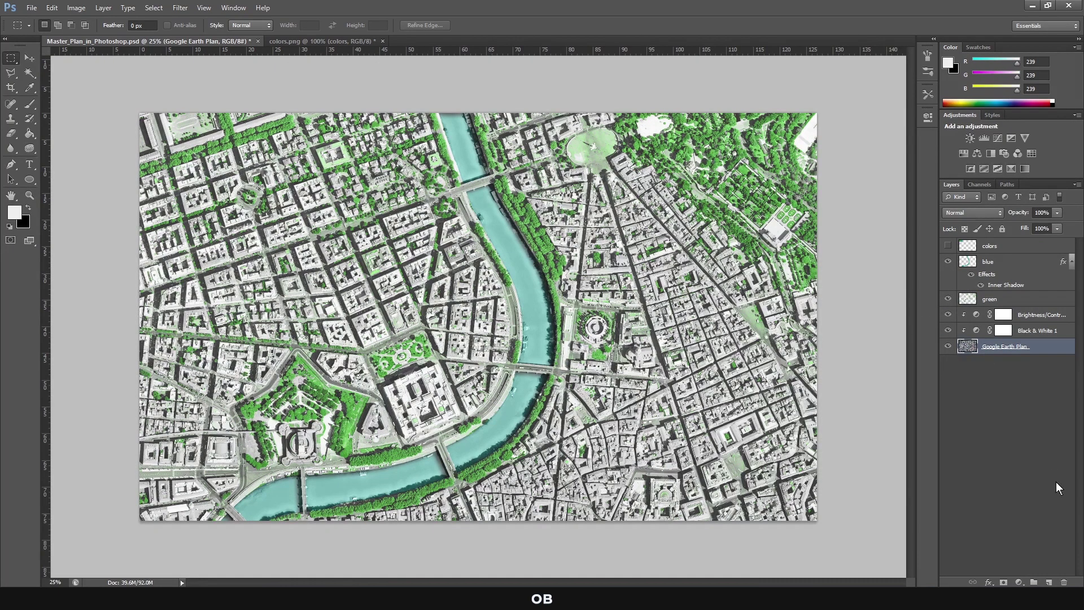
Step: Put the rooftop selection on a new layer above the blue river layer, filled white
key("ctrl+j")
left_click_drag(1005, 346, 1024, 250)
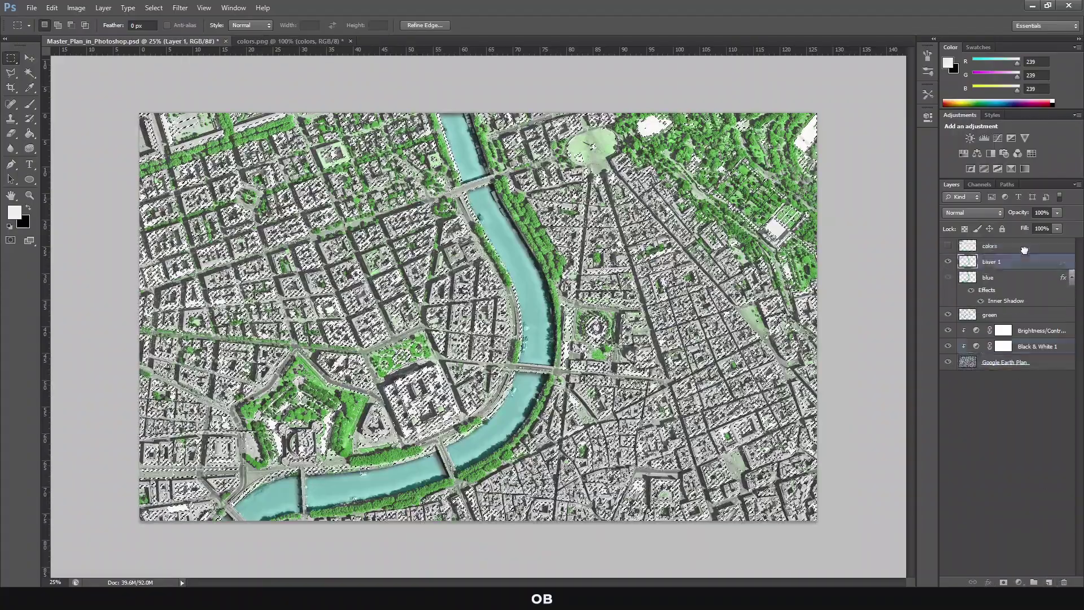
left_click(23, 221)
left_click(1058, 164)
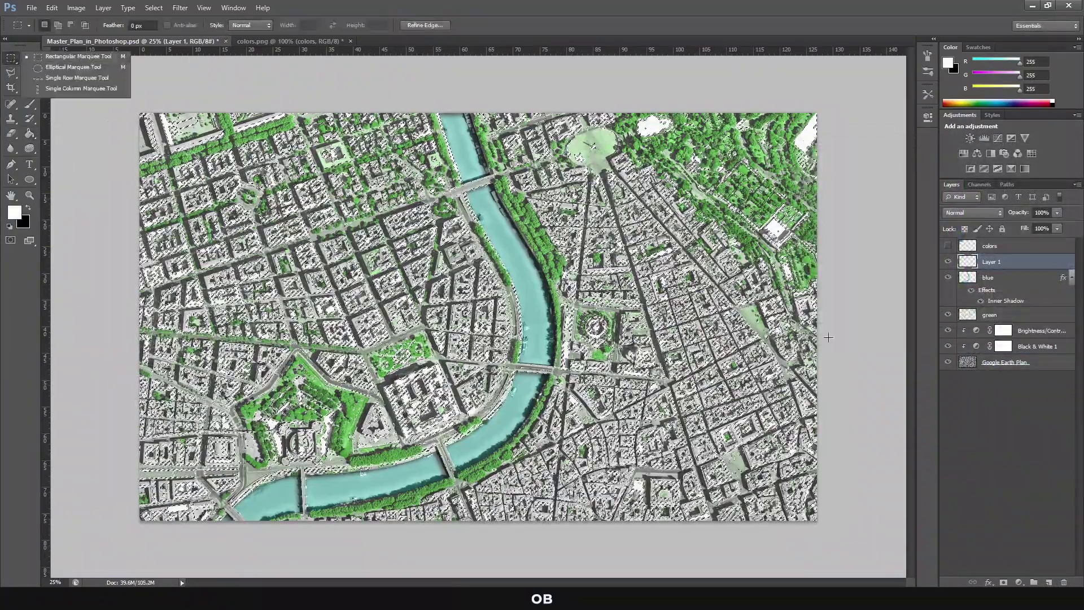
left_click(828, 337)
left_click(1018, 501)
Step: Rename the new rooftop layer 'white'
double_click(992, 262)
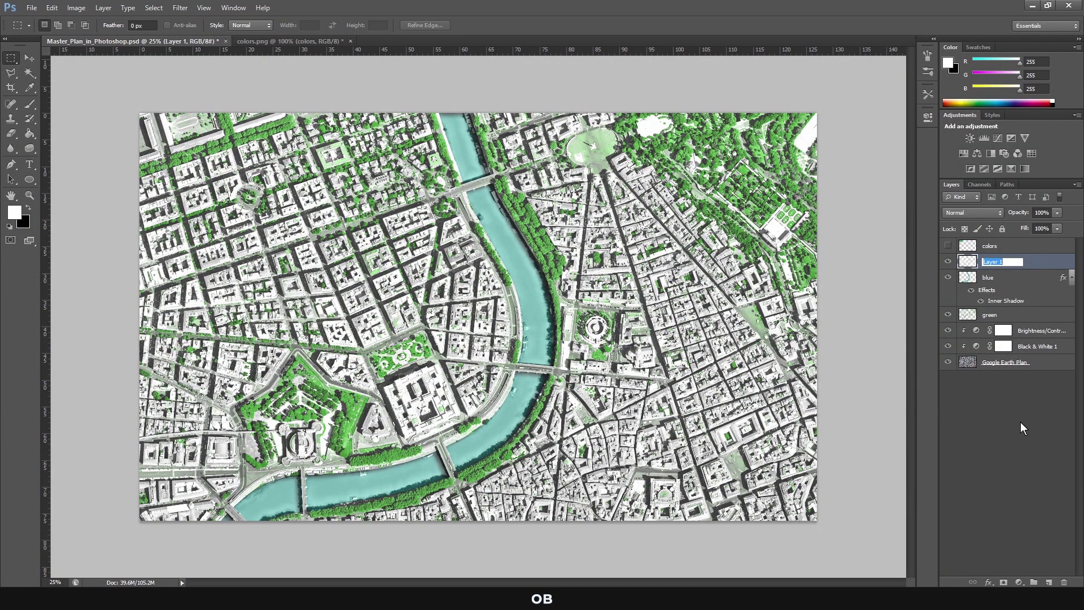
type("white")
key("Return")
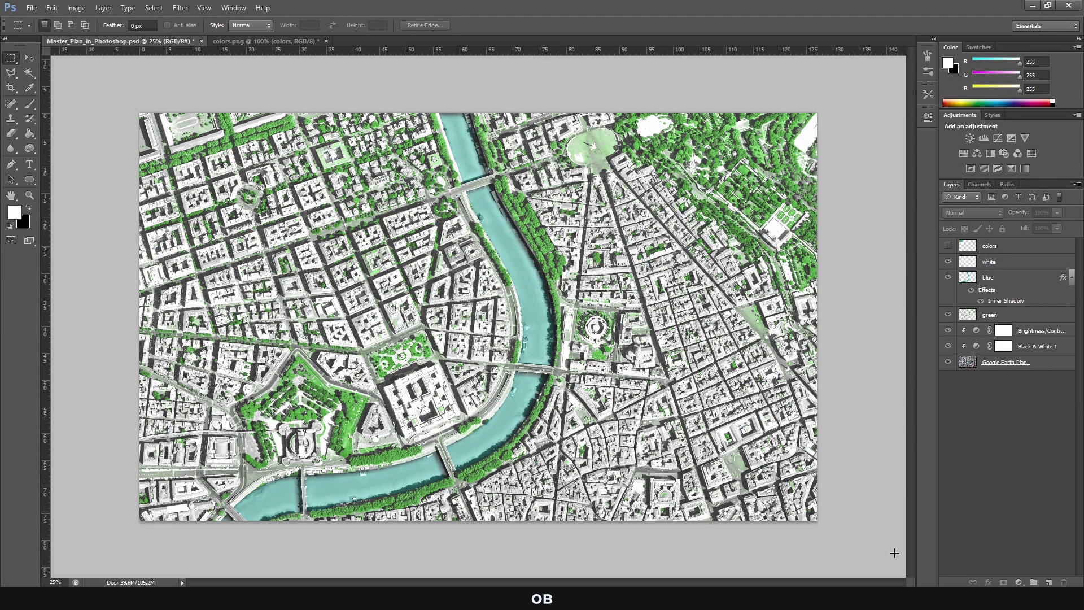